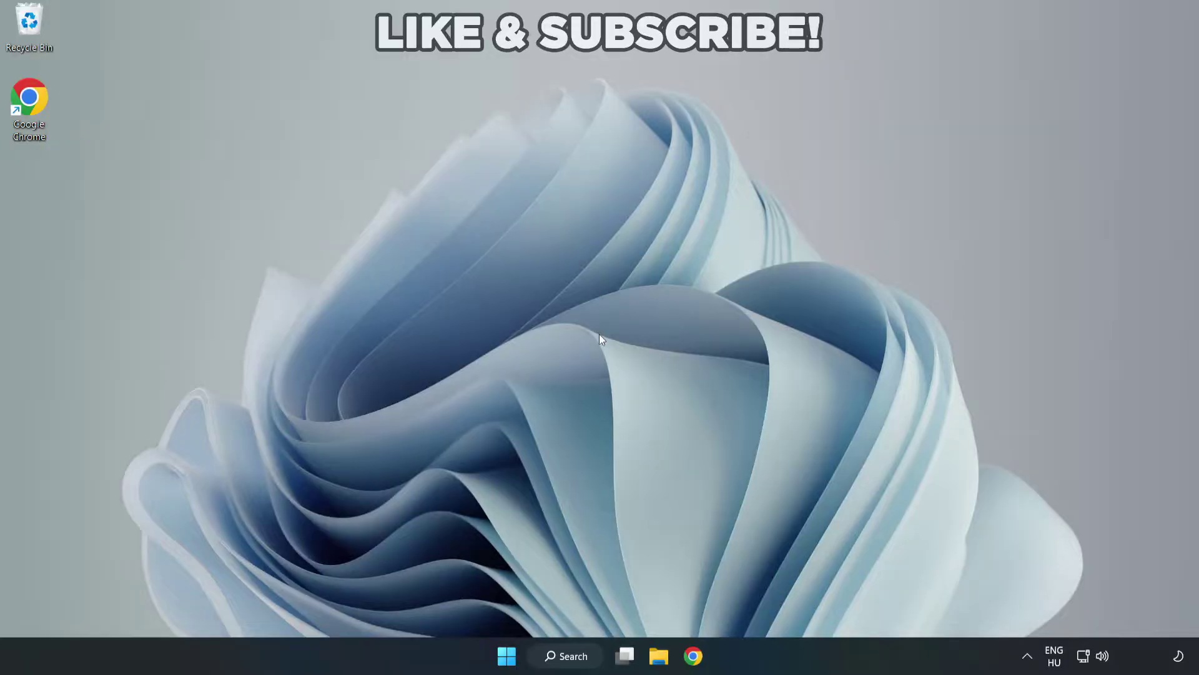
Step: Search Windows for 'device manager'
{"action": "left_click", "coordinate": [573, 662]}
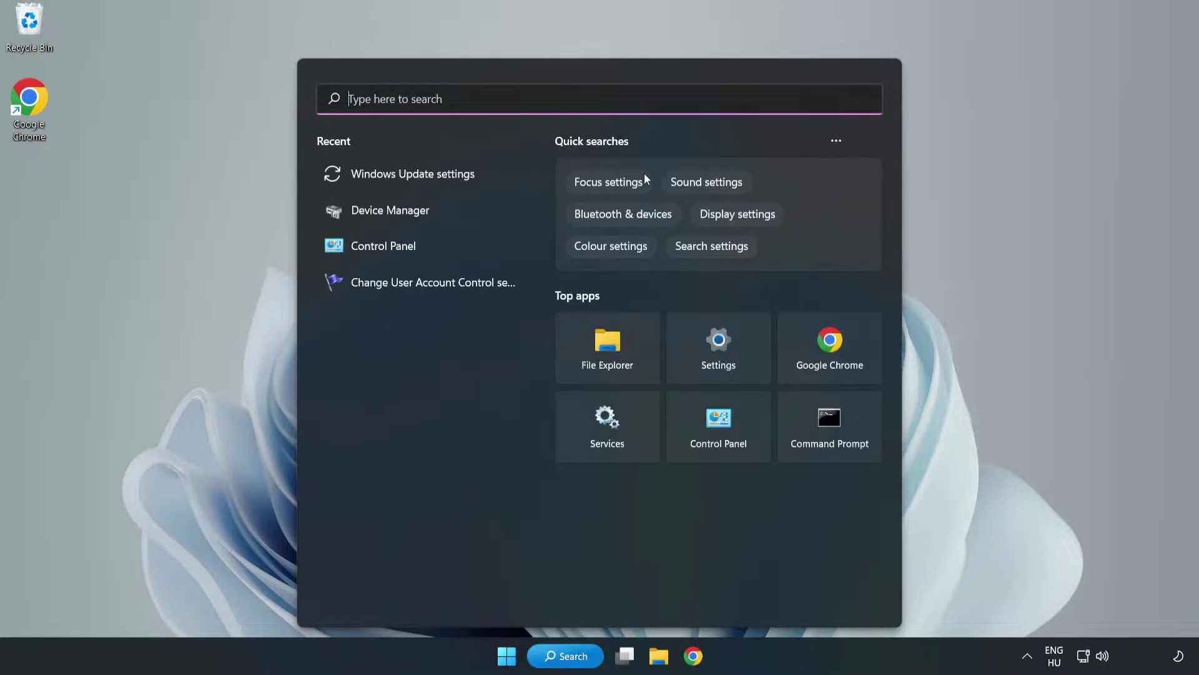
{"action": "type", "text": "device m"}
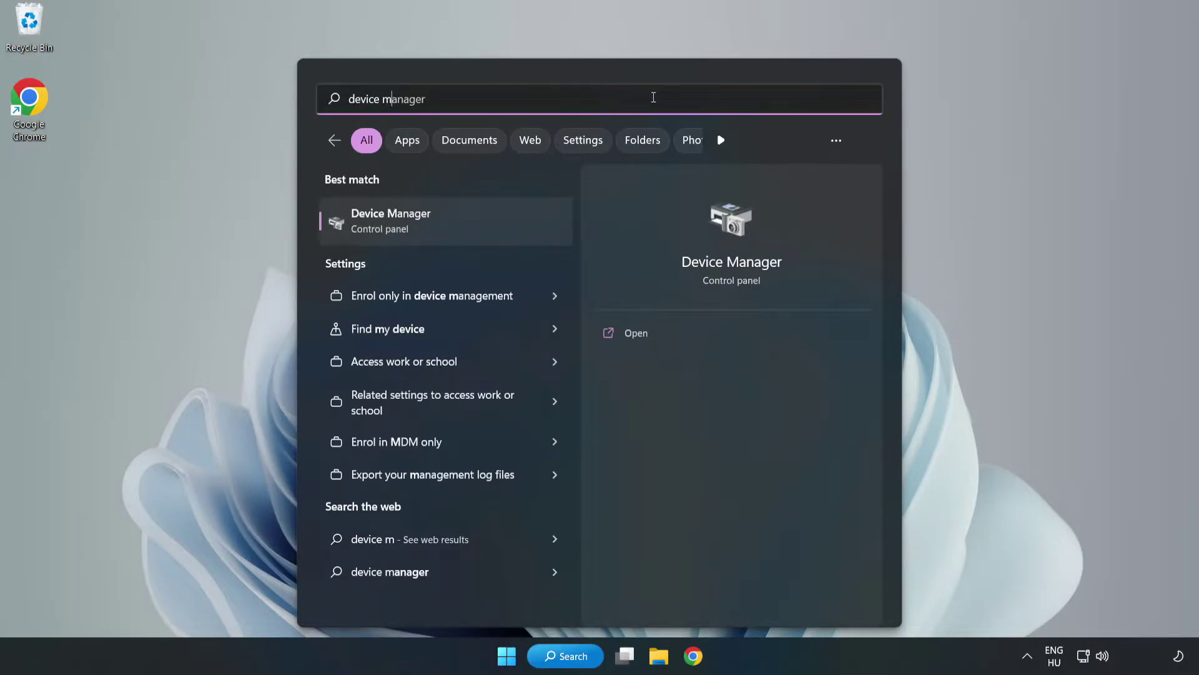
{"action": "type", "text": "anager"}
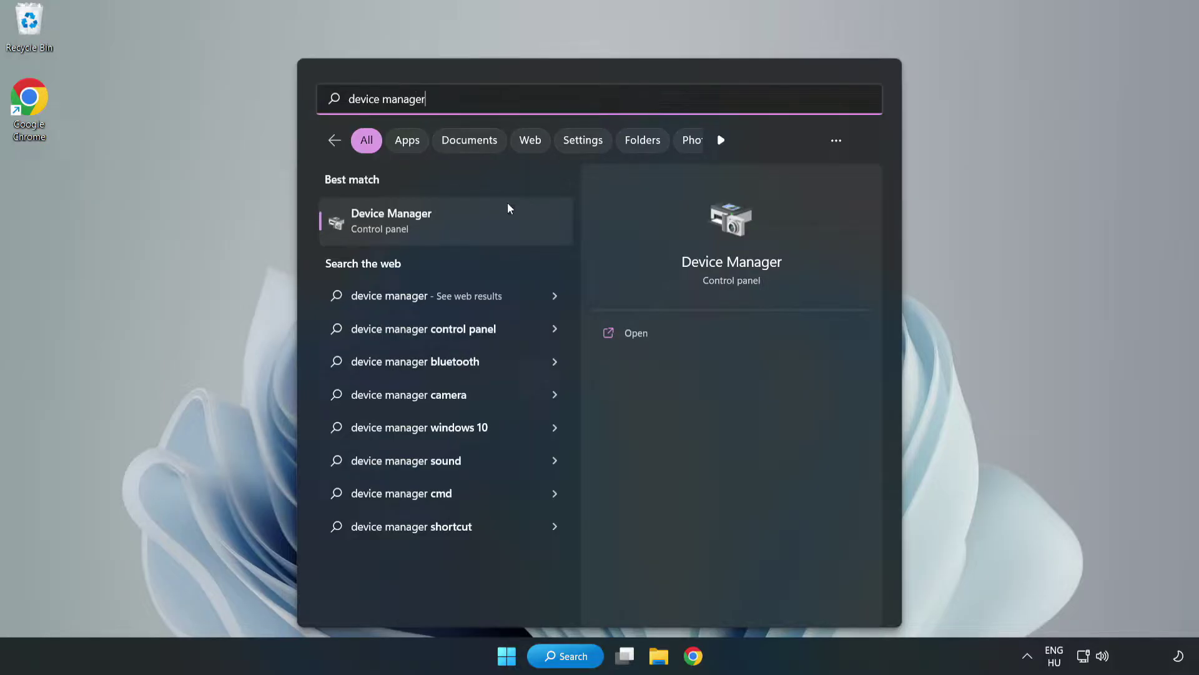
Step: Open Device Manager, expand Display adapters and right-click the VMware SVGA 3D adapter
{"action": "left_click", "coordinate": [446, 229]}
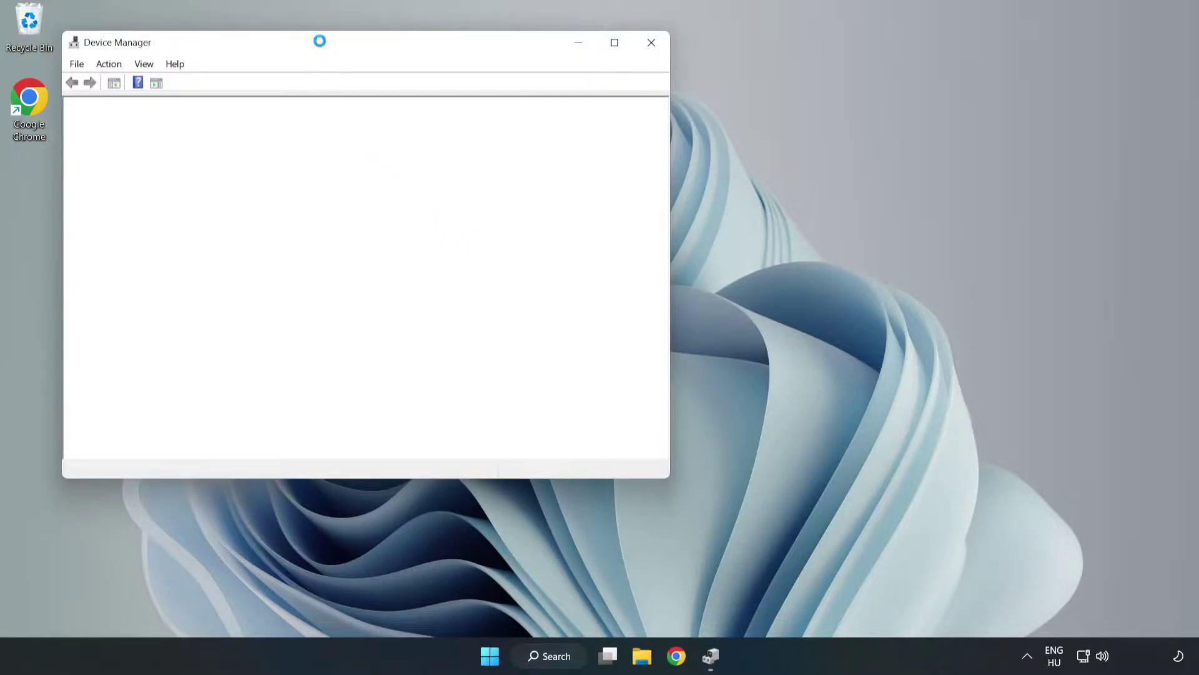
{"action": "left_click_drag", "start_coordinate": [322, 47], "coordinate": [536, 108]}
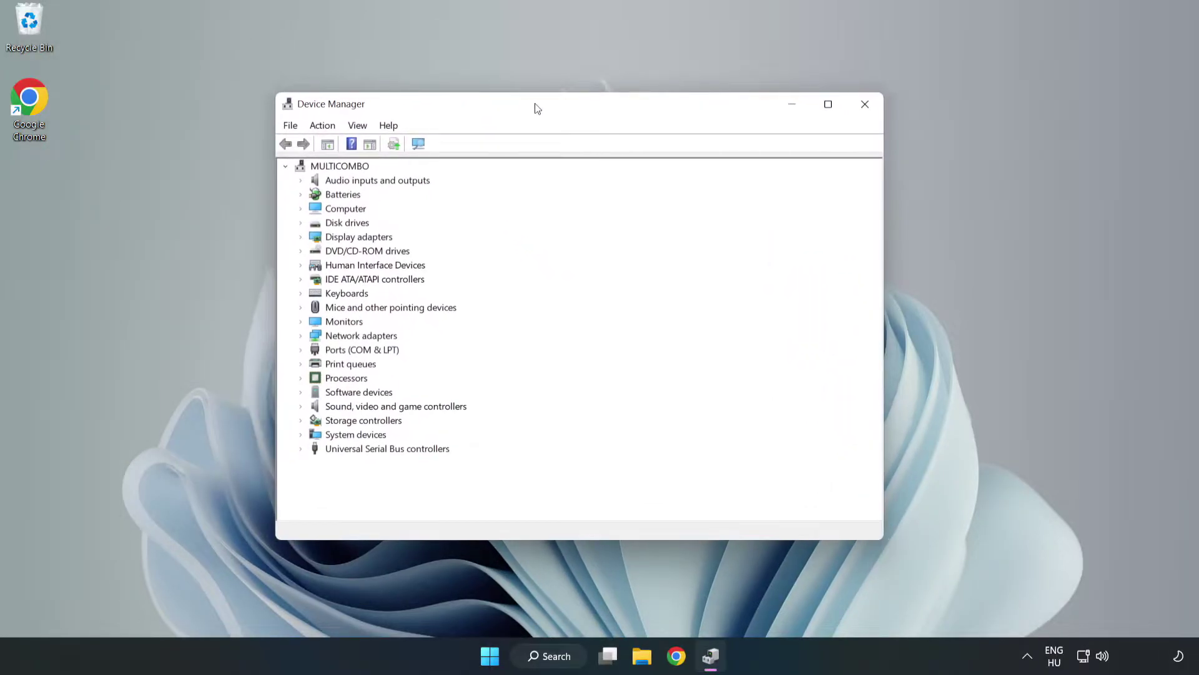
{"action": "left_click", "coordinate": [323, 242]}
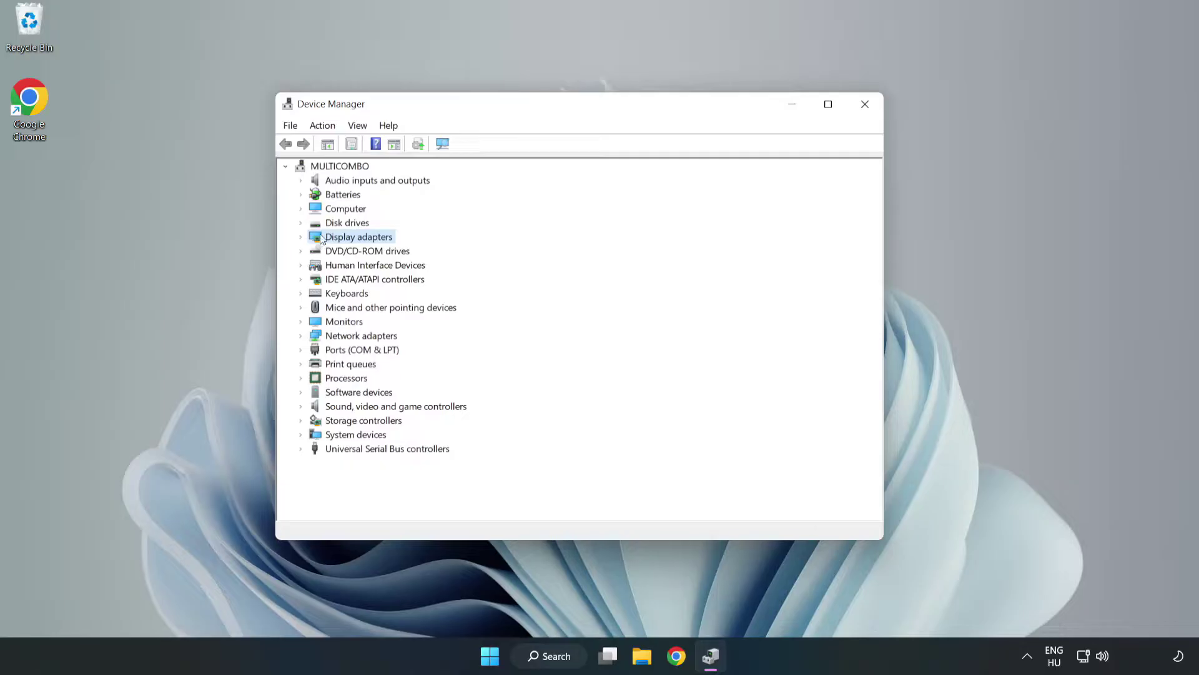
{"action": "left_click", "coordinate": [302, 238]}
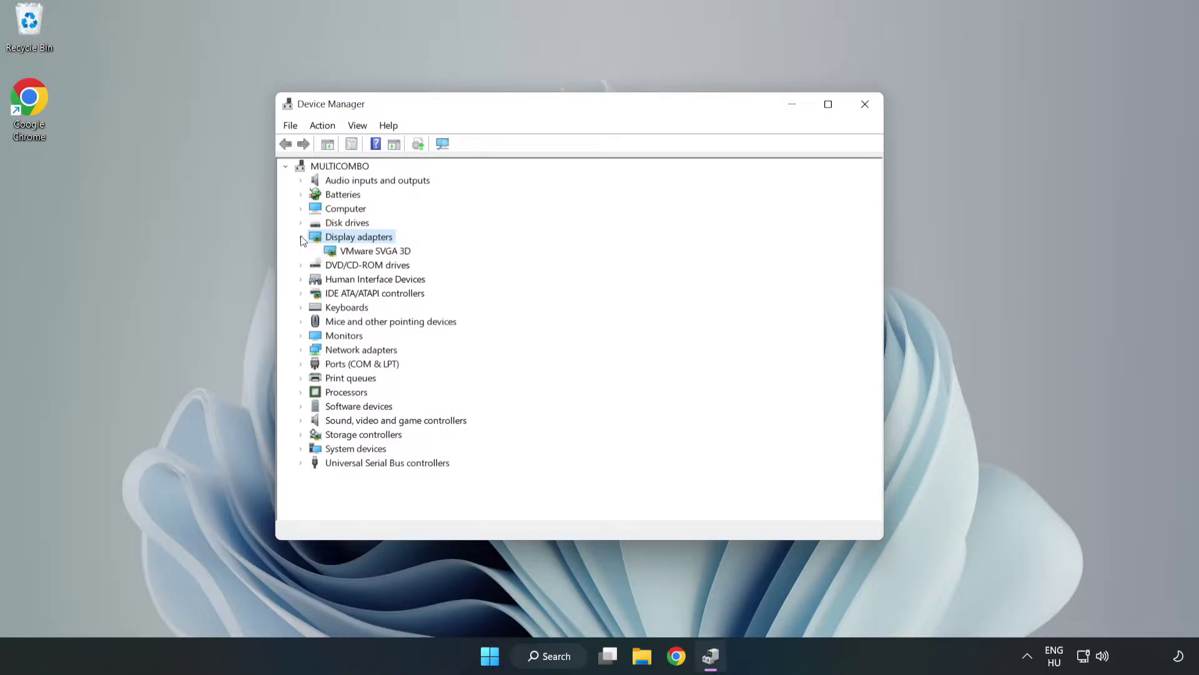
{"action": "left_click", "coordinate": [338, 252]}
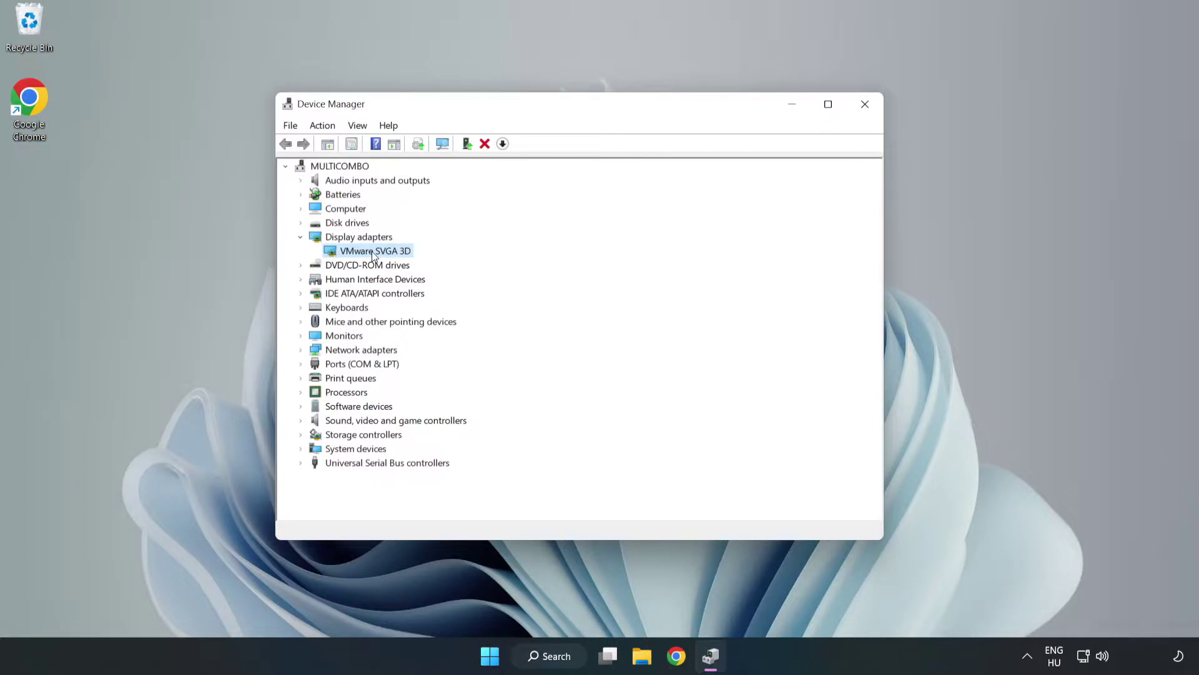
{"action": "right_click", "coordinate": [373, 253]}
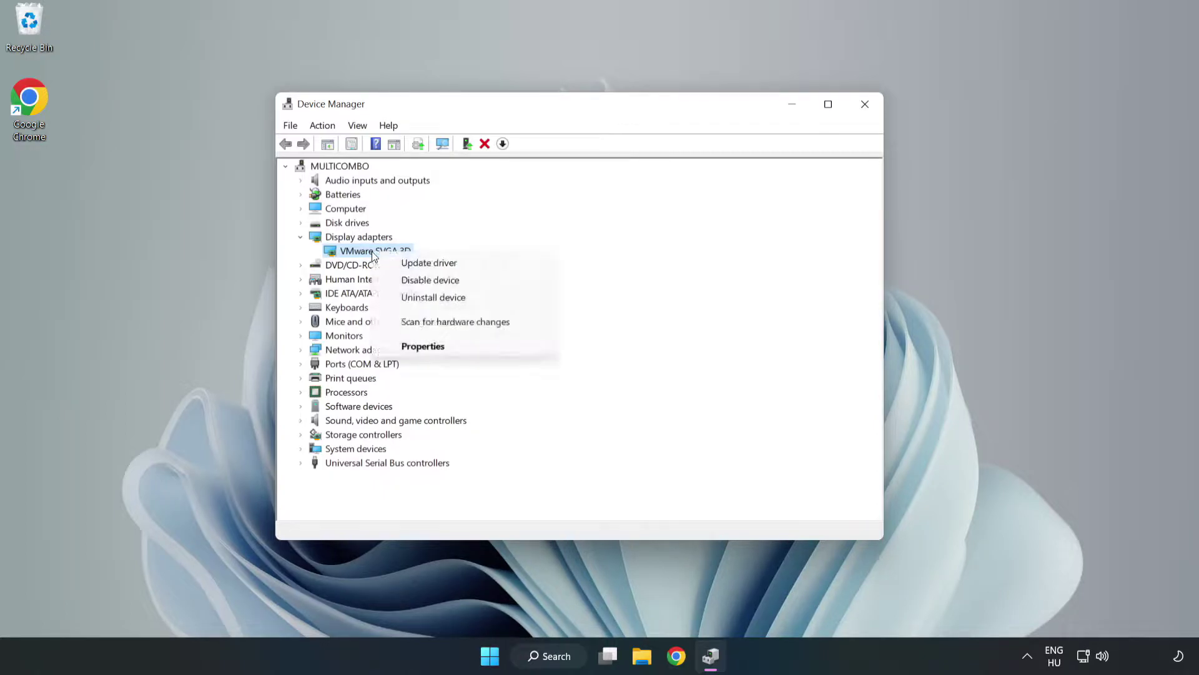
Step: Run Update driver with automatic search for VMware SVGA 3D, then close the wizard
{"action": "left_click", "coordinate": [466, 267]}
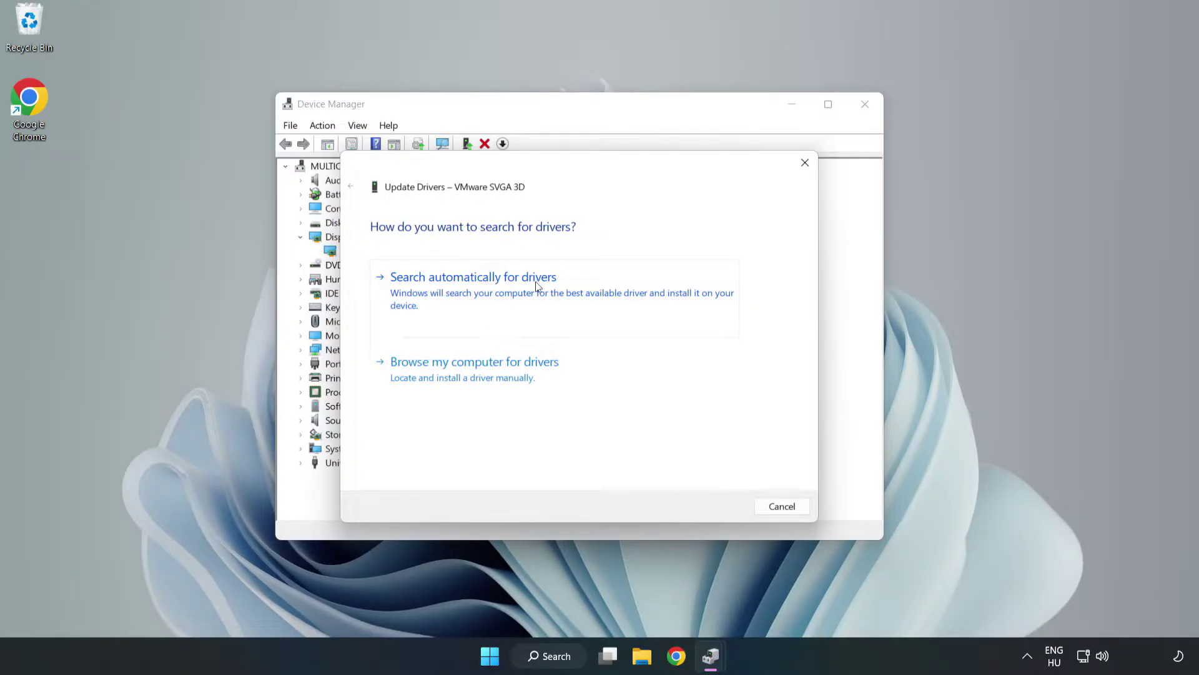
{"action": "left_click", "coordinate": [476, 291]}
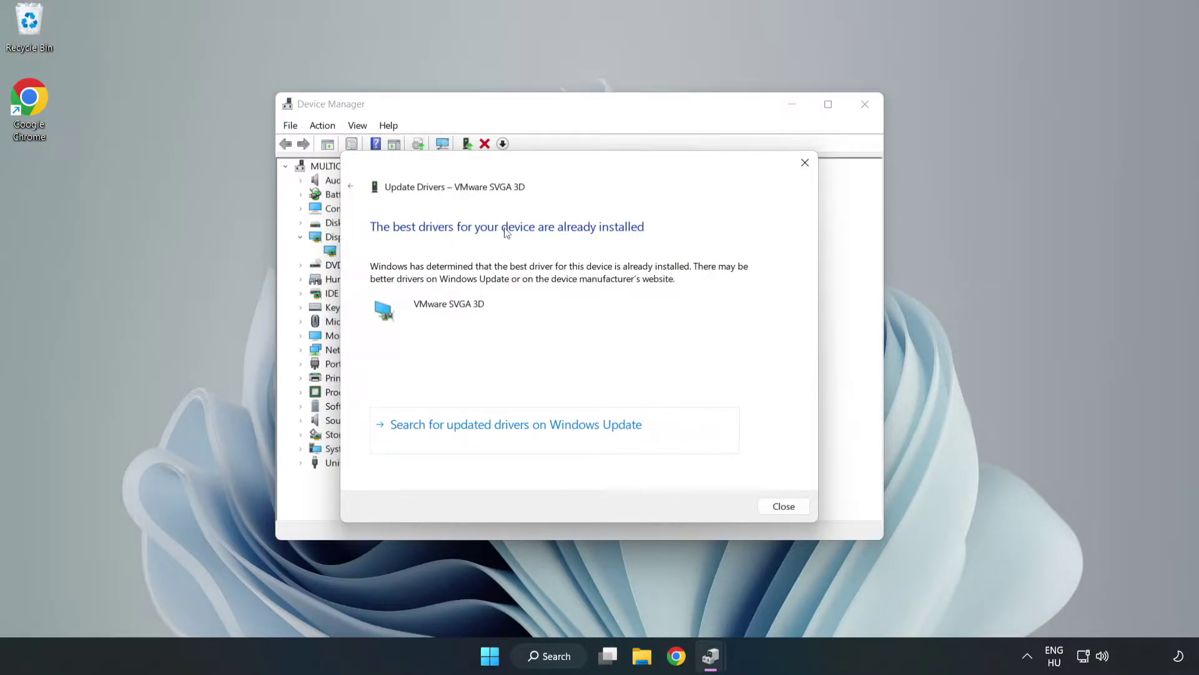
{"action": "left_click", "coordinate": [784, 507]}
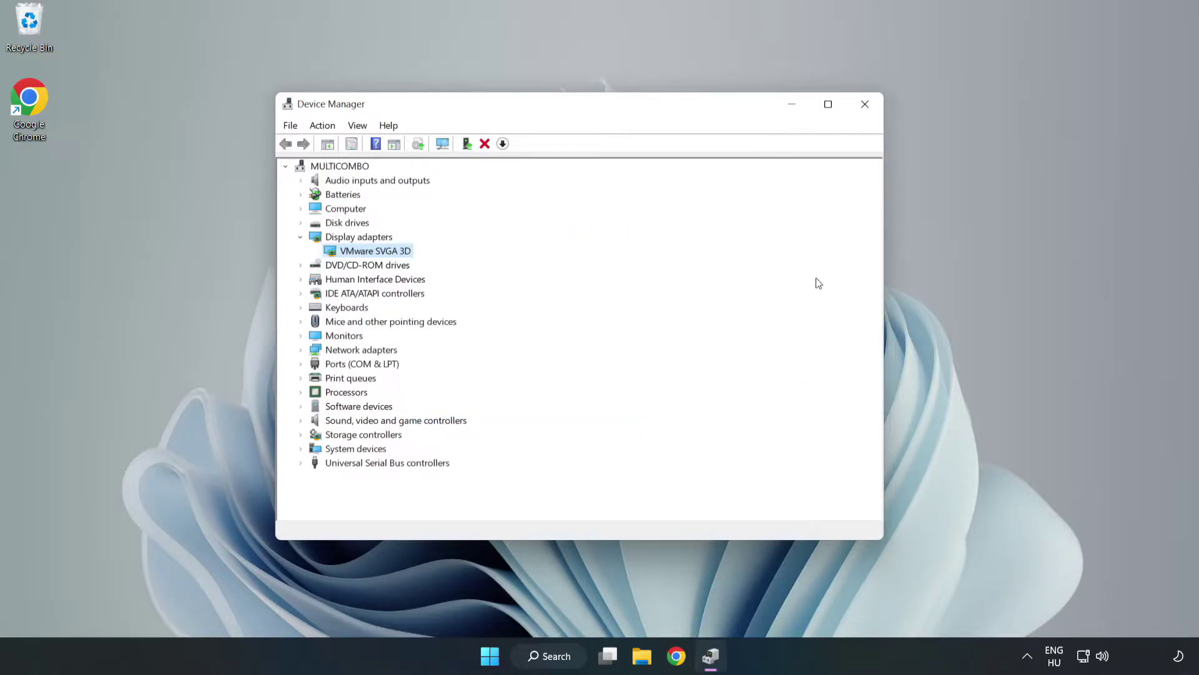
Step: Close Device Manager and search Windows for 'updates'
{"action": "left_click", "coordinate": [867, 111]}
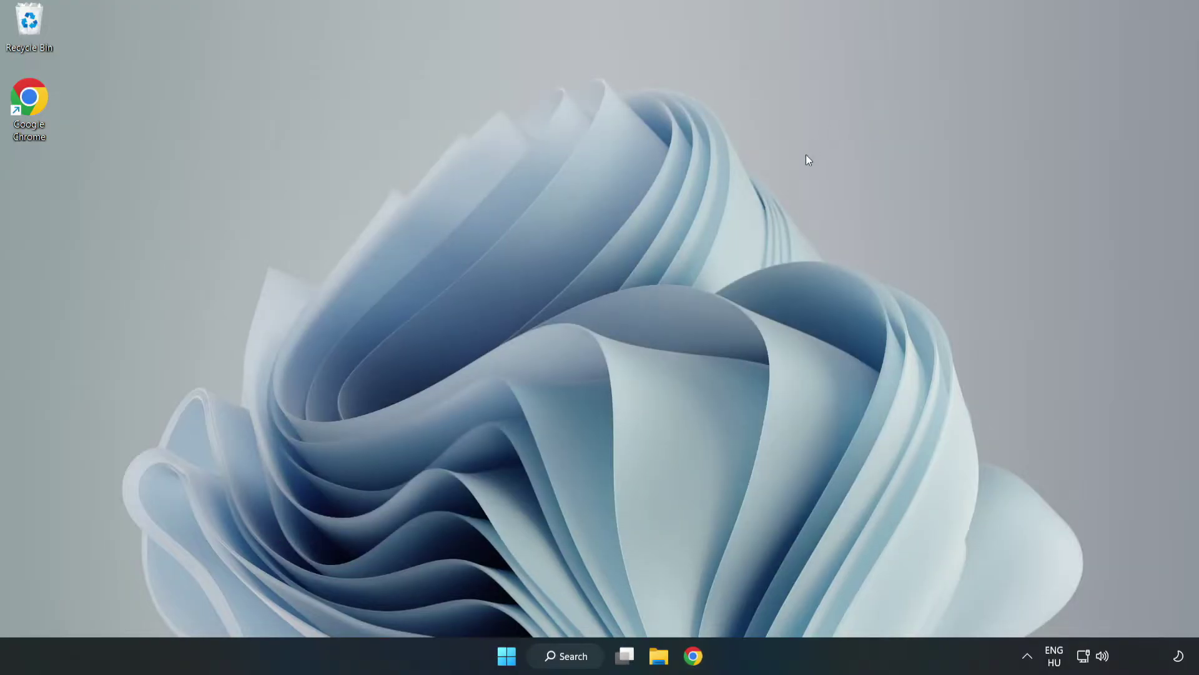
{"action": "left_click", "coordinate": [573, 657]}
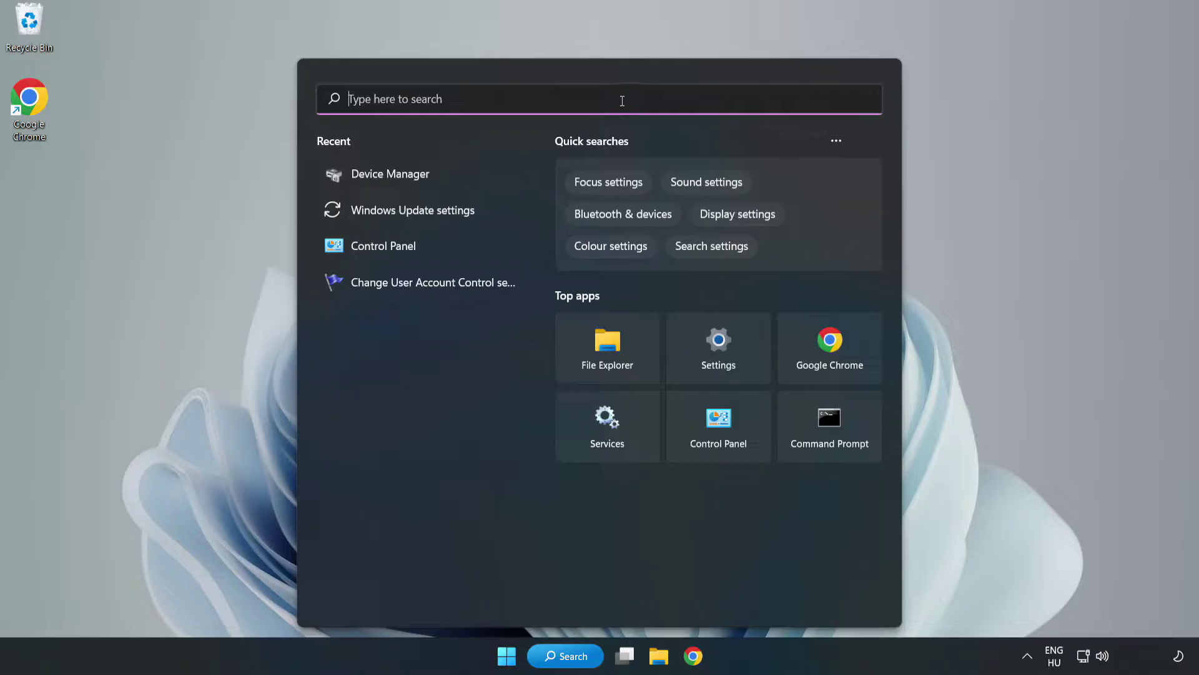
{"action": "type", "text": "updates"}
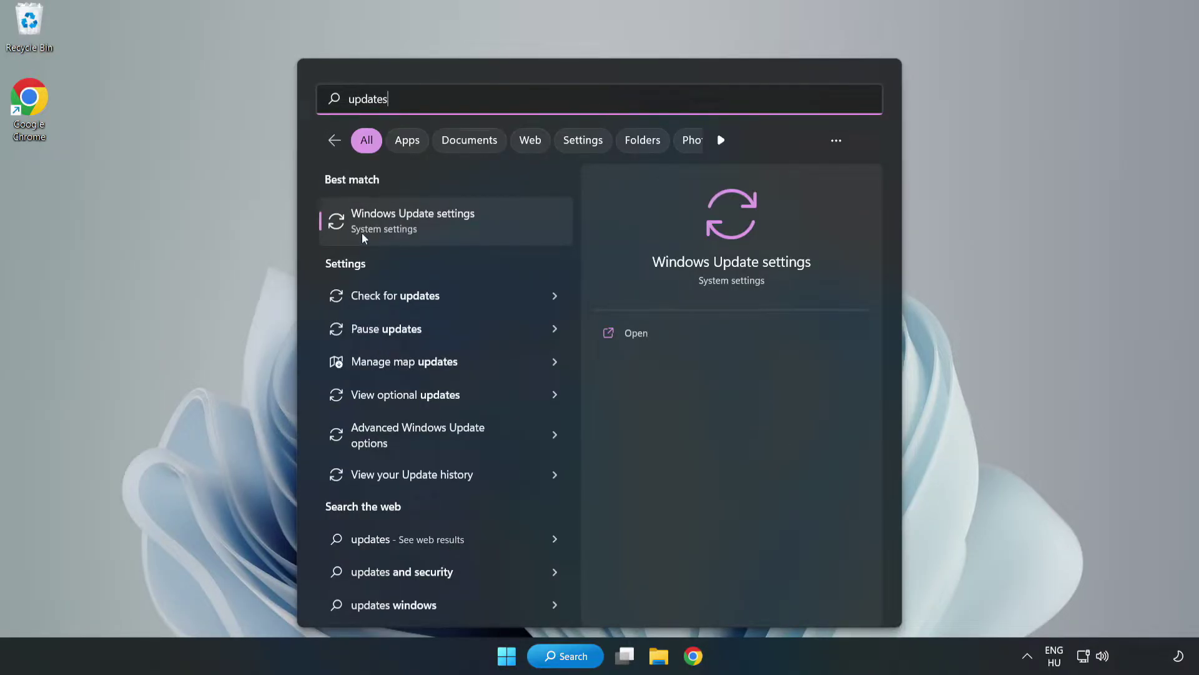
Step: Open Windows Update settings maximized and check for updates
{"action": "left_click", "coordinate": [428, 227]}
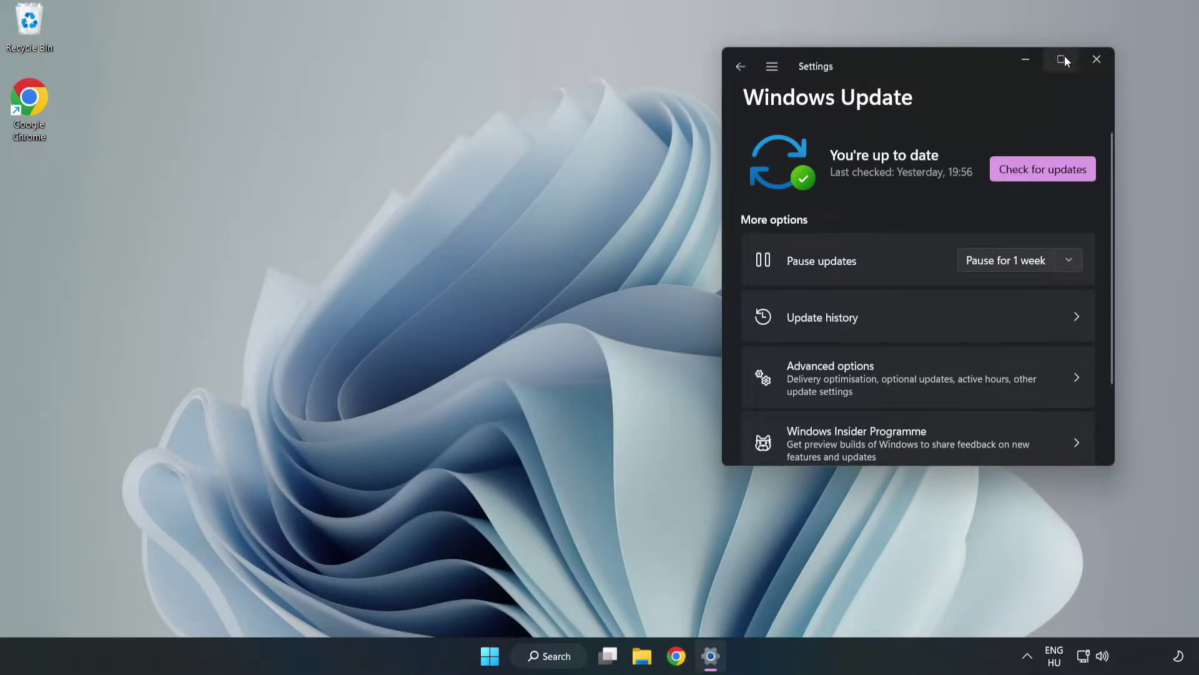
{"action": "left_click", "coordinate": [1062, 60]}
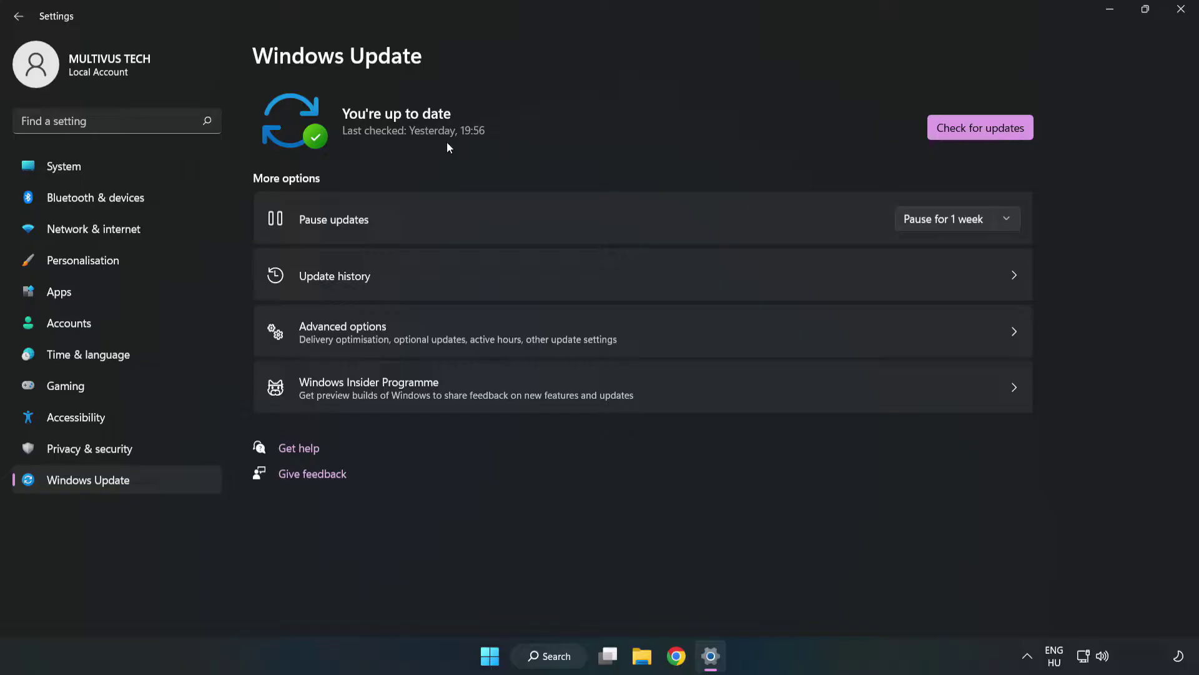
{"action": "left_click", "coordinate": [984, 130]}
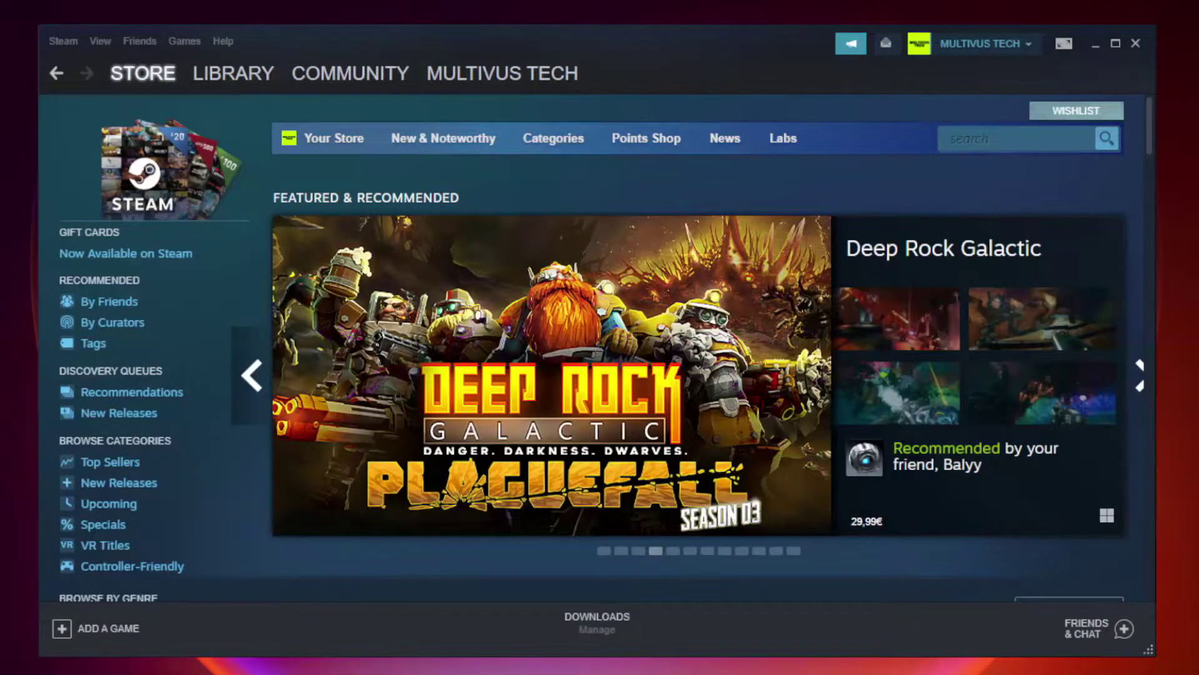
Step: Switch Steam to the Library and right-click Unturned under Favorites
{"action": "mouse_move", "coordinate": [239, 78]}
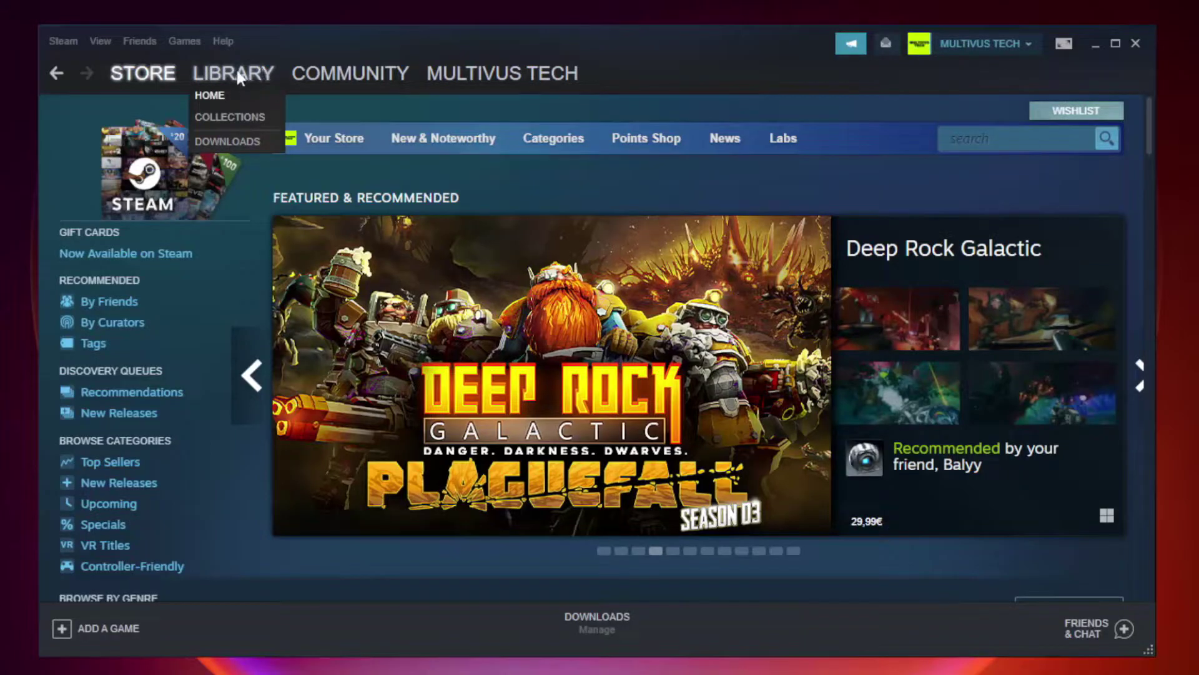
{"action": "left_click", "coordinate": [239, 73]}
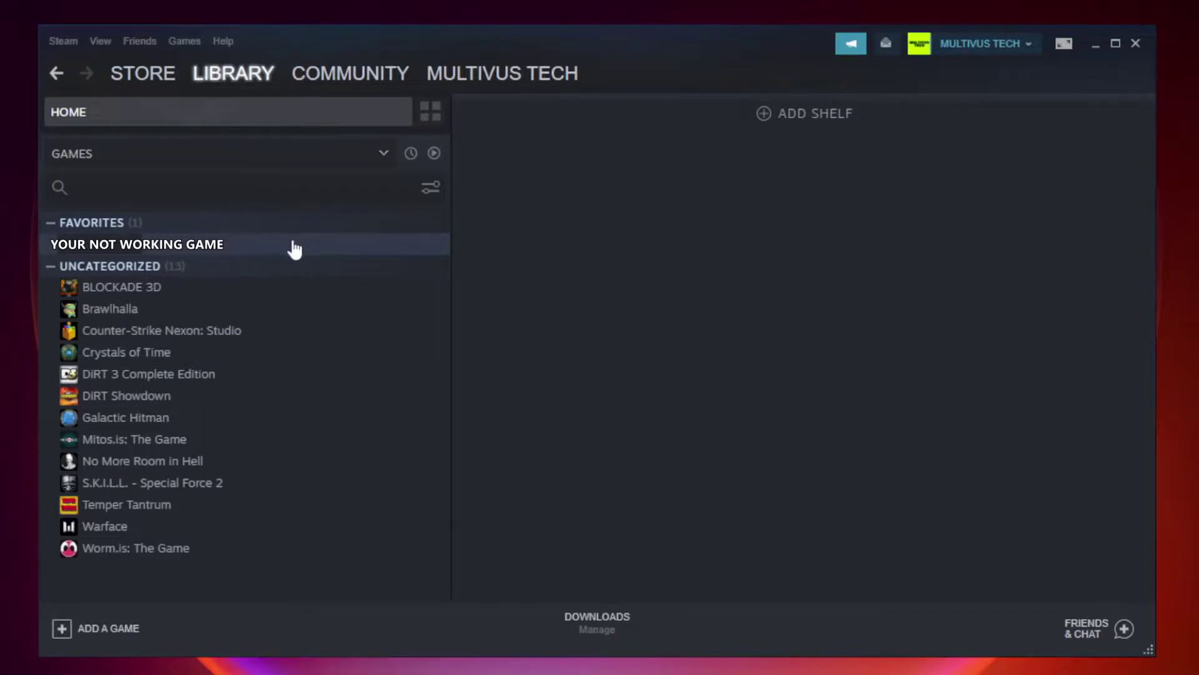
{"action": "right_click", "coordinate": [259, 248]}
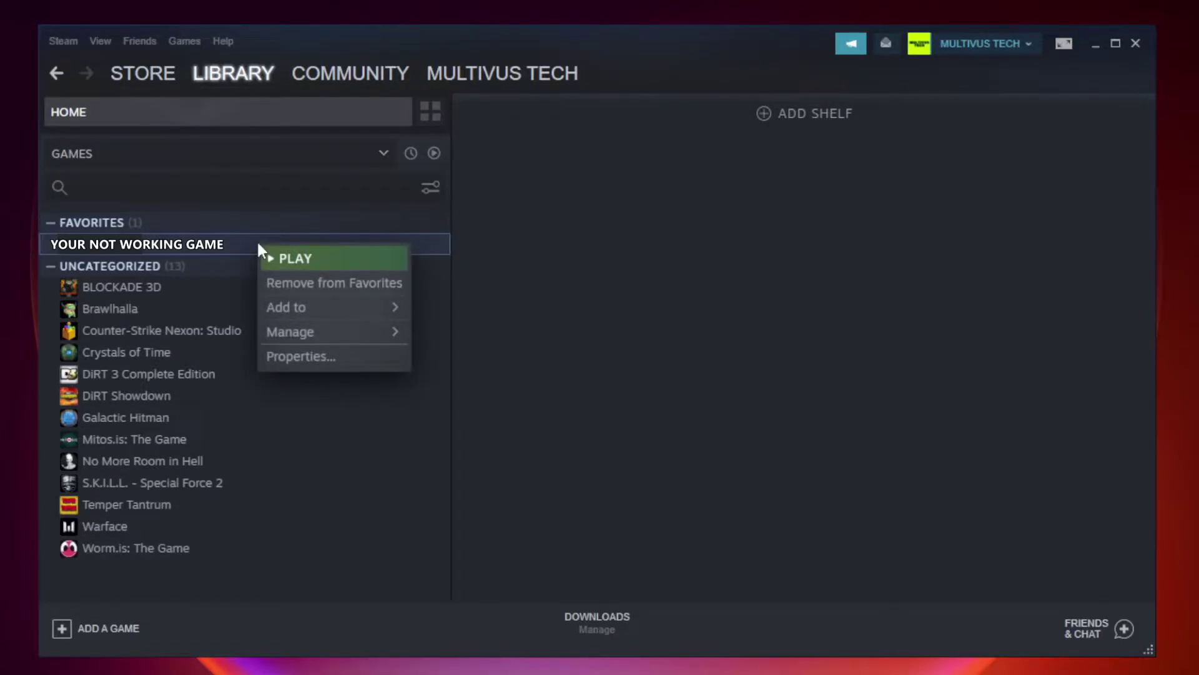
Step: Verify integrity of Unturned's game files from Properties > Local Files
{"action": "left_click", "coordinate": [330, 355]}
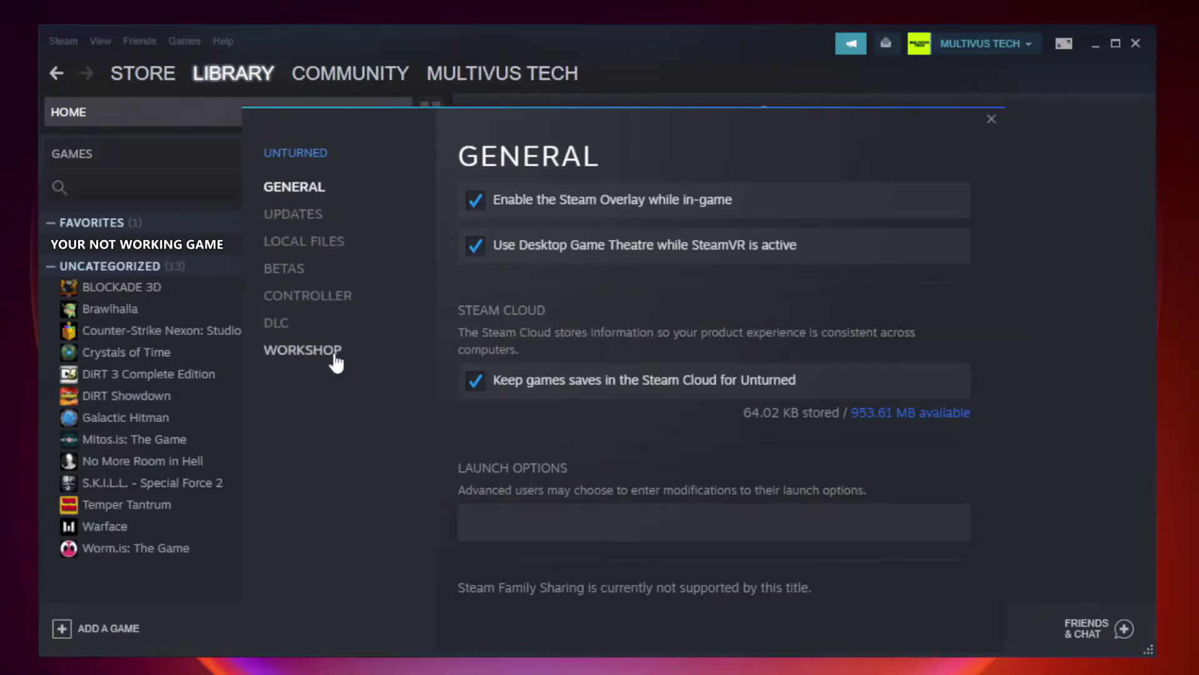
{"action": "left_click", "coordinate": [319, 250]}
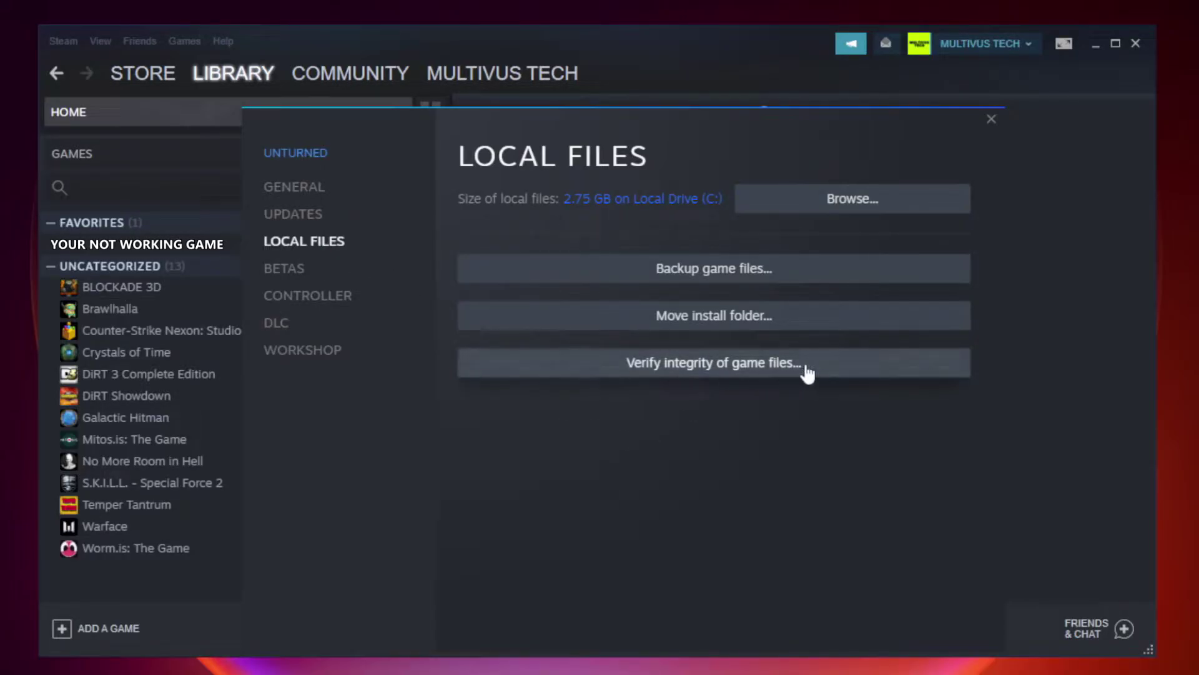
{"action": "left_click", "coordinate": [725, 369]}
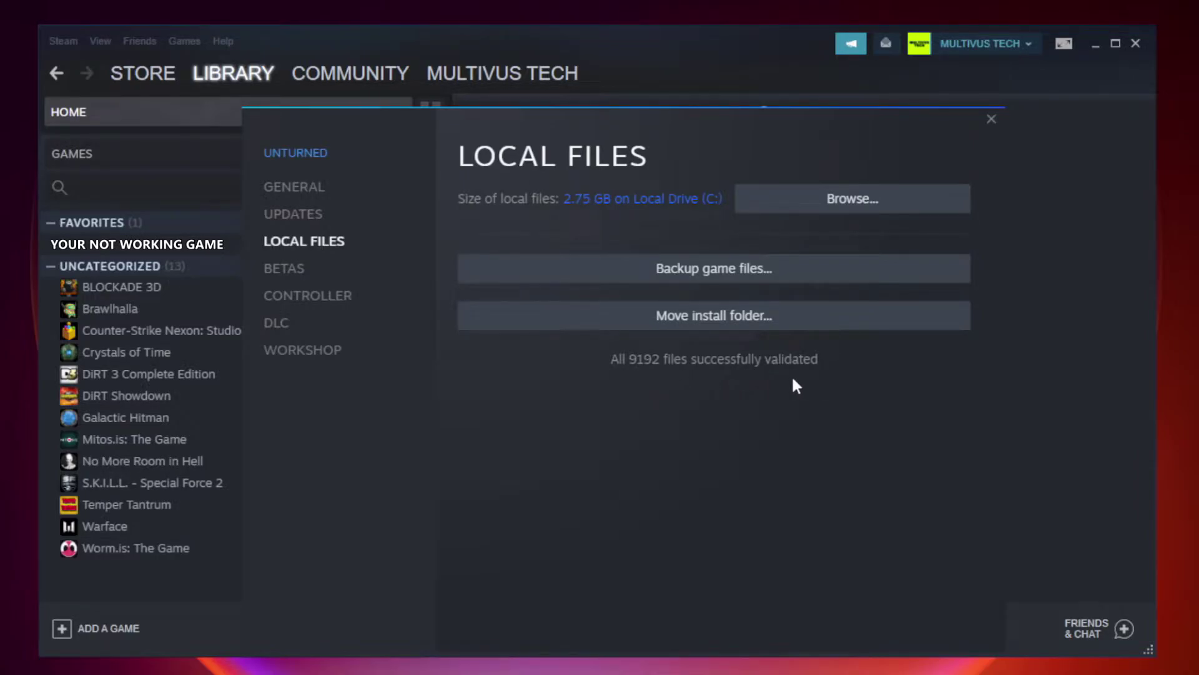
Step: Browse to Unturned's install folder and right-click the game shortcut at the bottom
{"action": "left_click", "coordinate": [857, 211]}
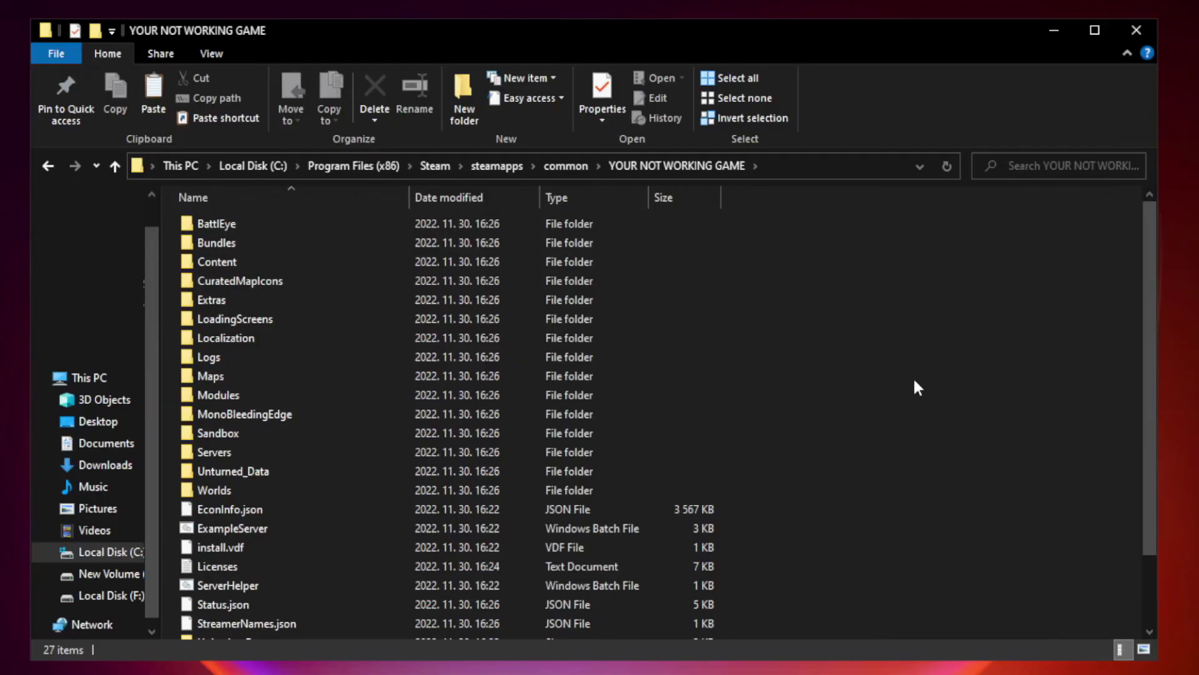
{"action": "left_click_drag", "start_coordinate": [1150, 327], "coordinate": [1148, 433]}
{"action": "left_click", "coordinate": [478, 628]}
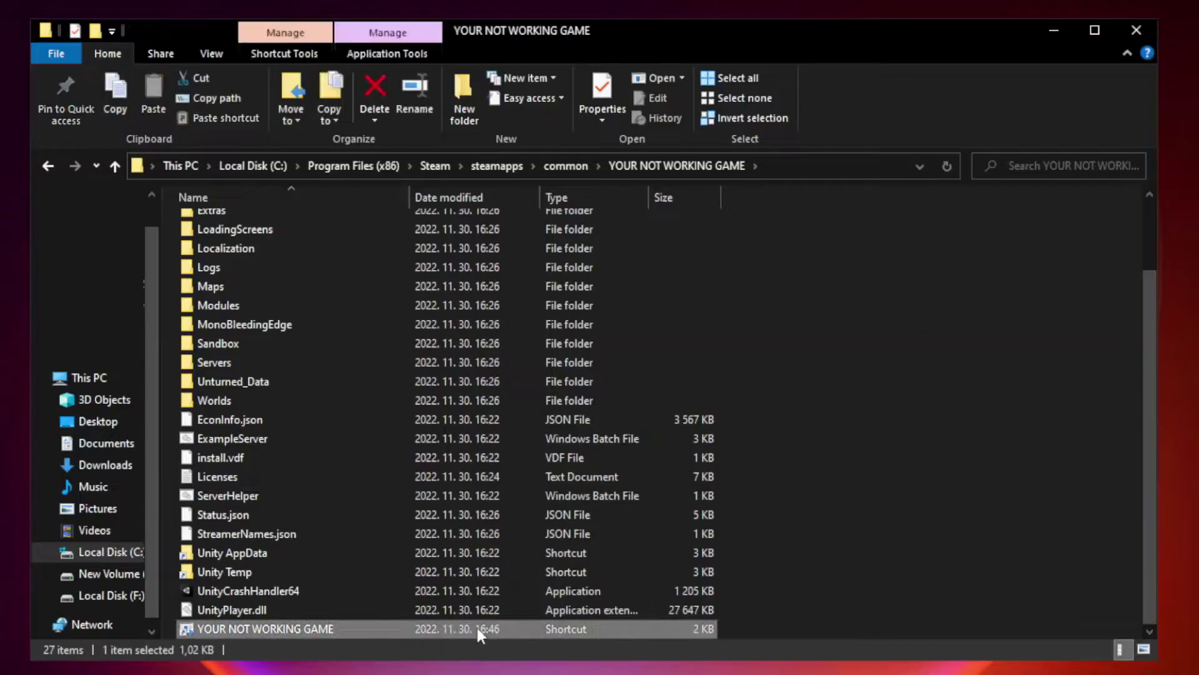
{"action": "right_click", "coordinate": [406, 629]}
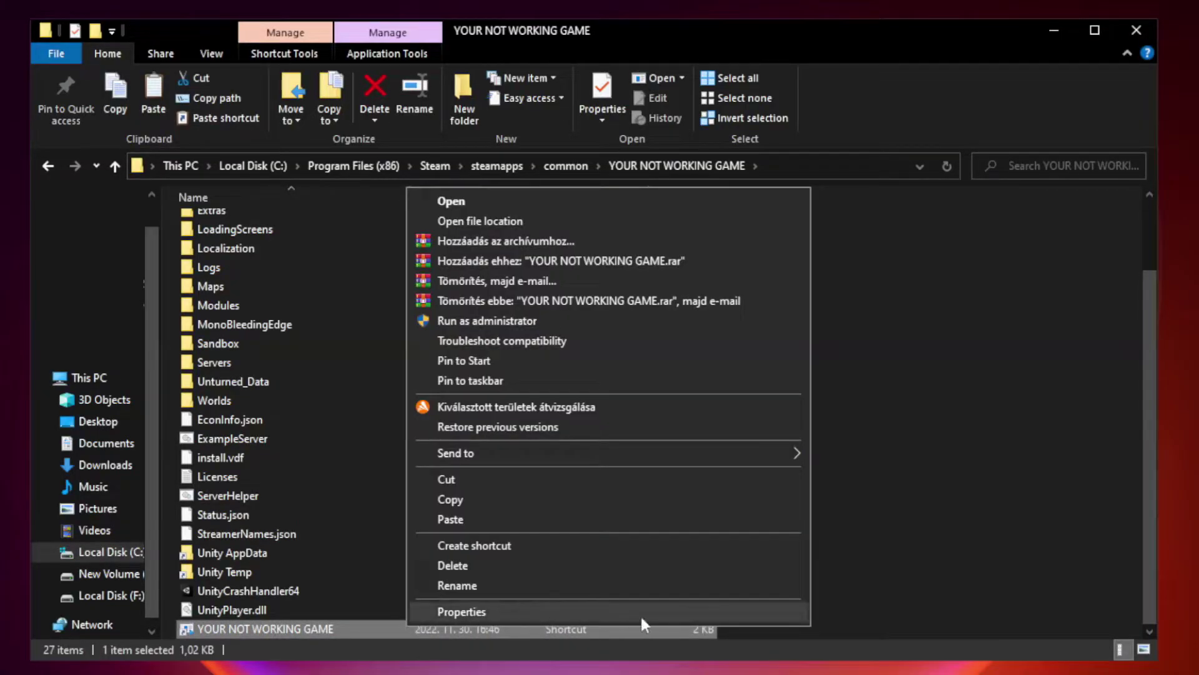
Step: Set the shortcut's Compatibility tab to Windows 8, no fullscreen optimizations, run as administrator
{"action": "left_click", "coordinate": [604, 613]}
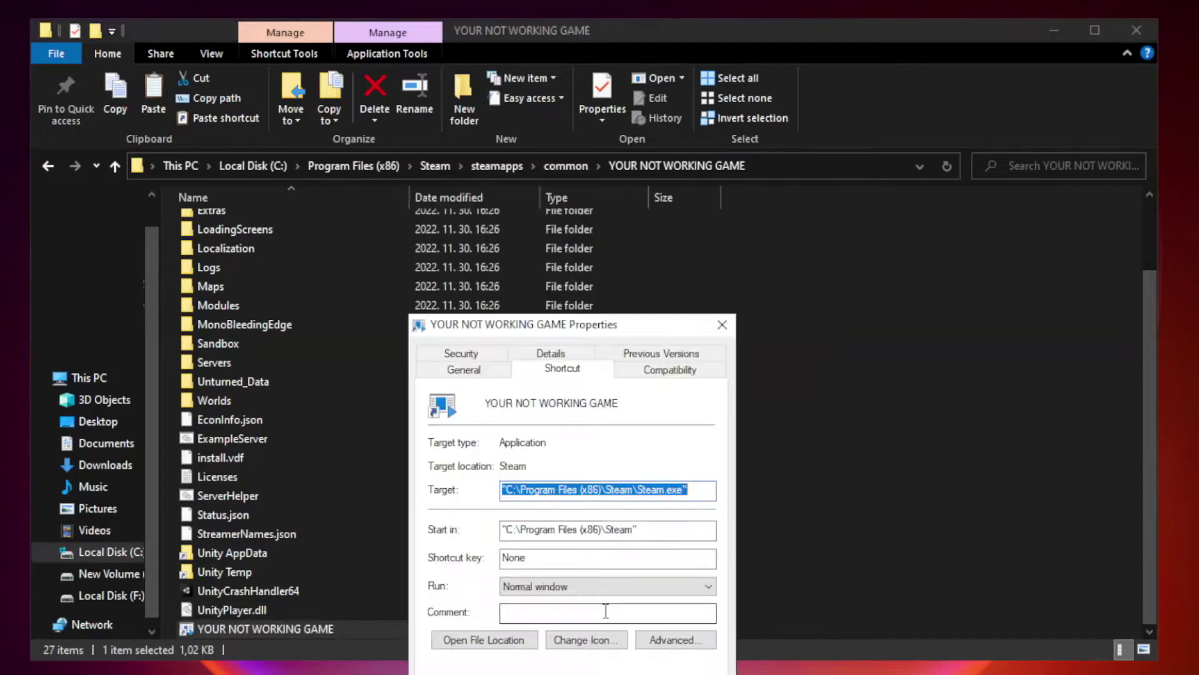
{"action": "left_click_drag", "start_coordinate": [596, 332], "coordinate": [595, 137]}
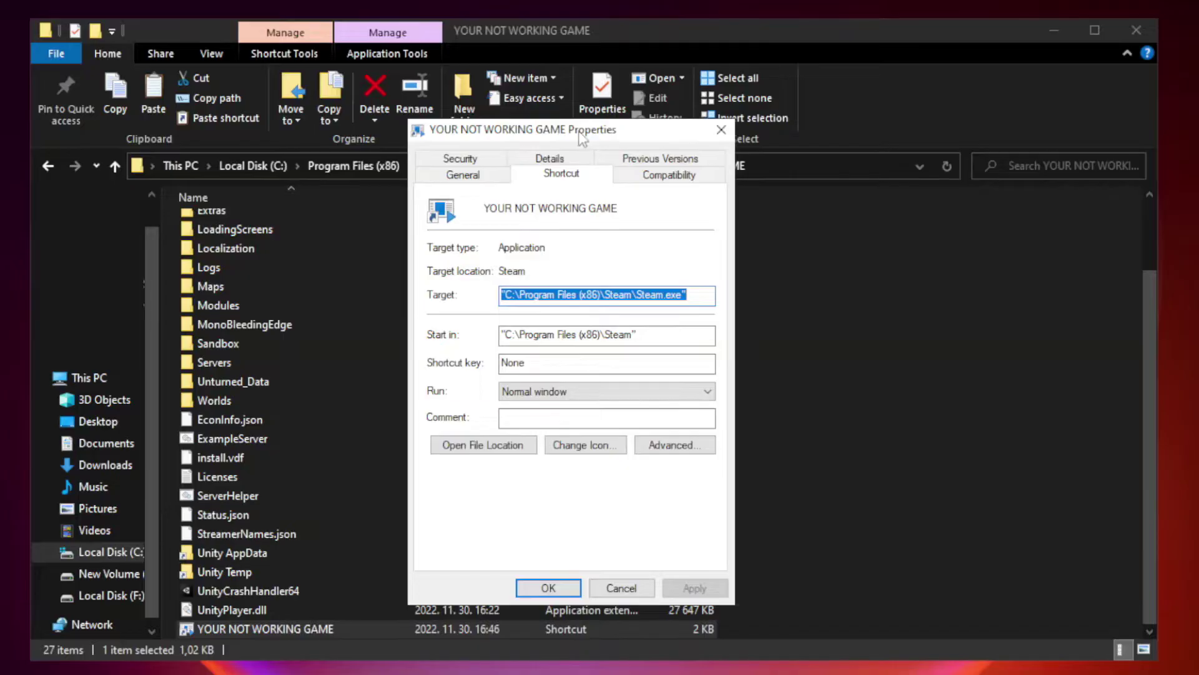
{"action": "left_click", "coordinate": [667, 177]}
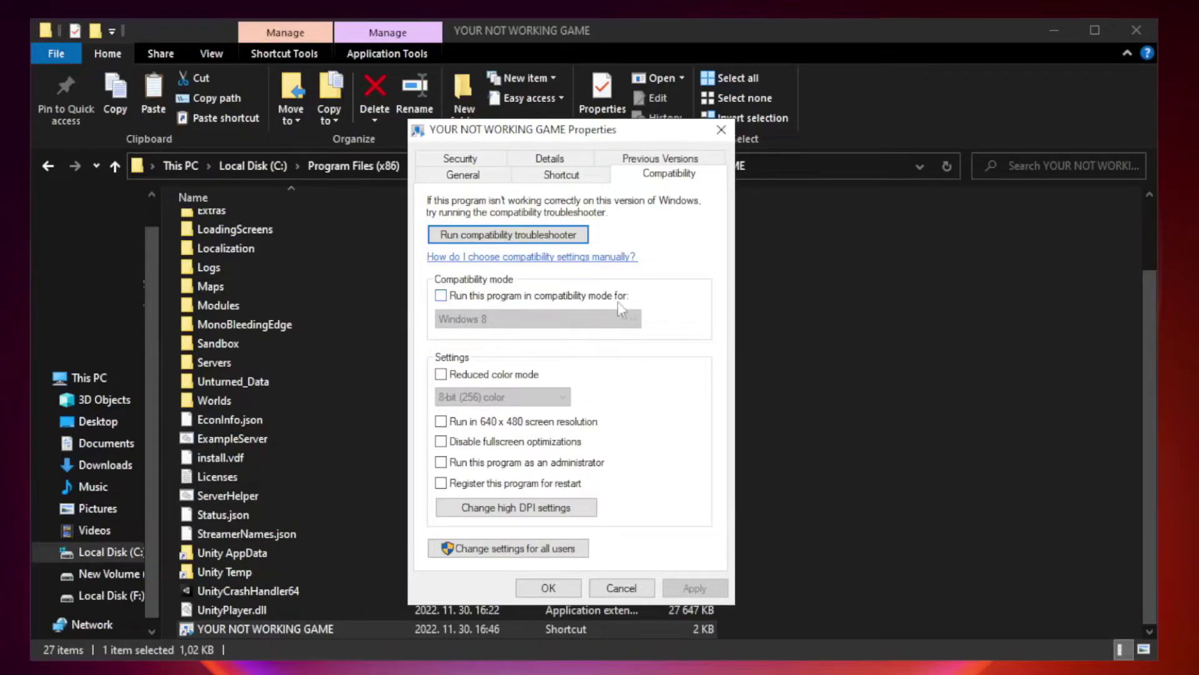
{"action": "left_click", "coordinate": [479, 300]}
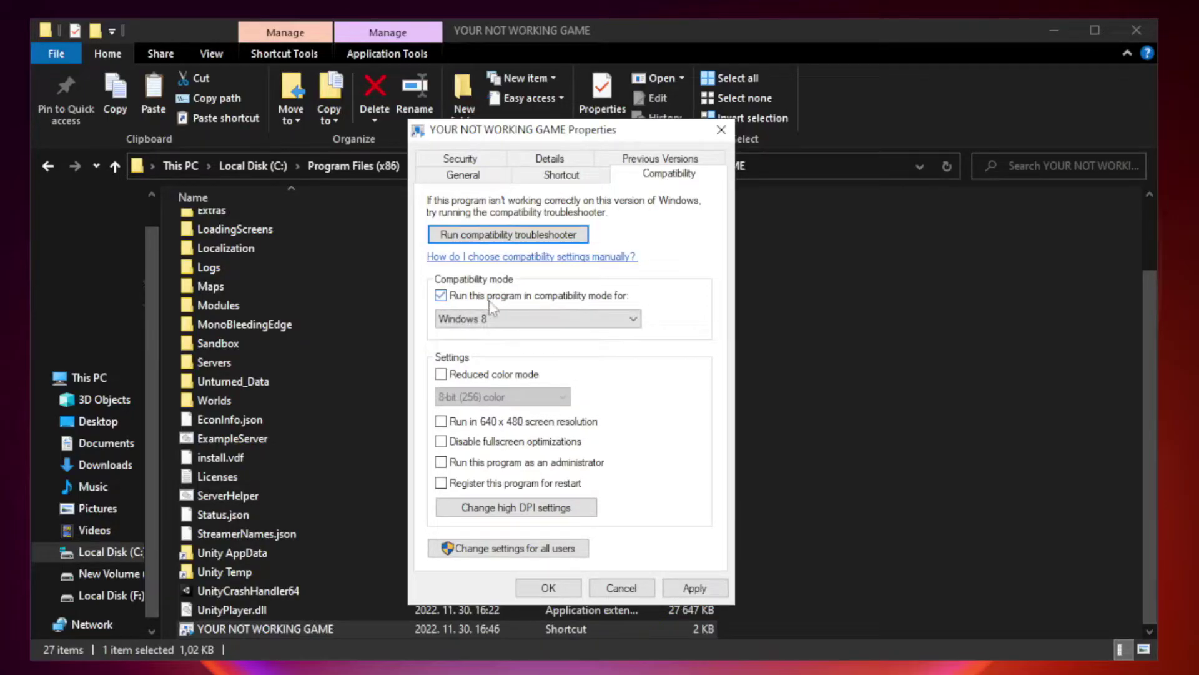
{"action": "left_click", "coordinate": [537, 320]}
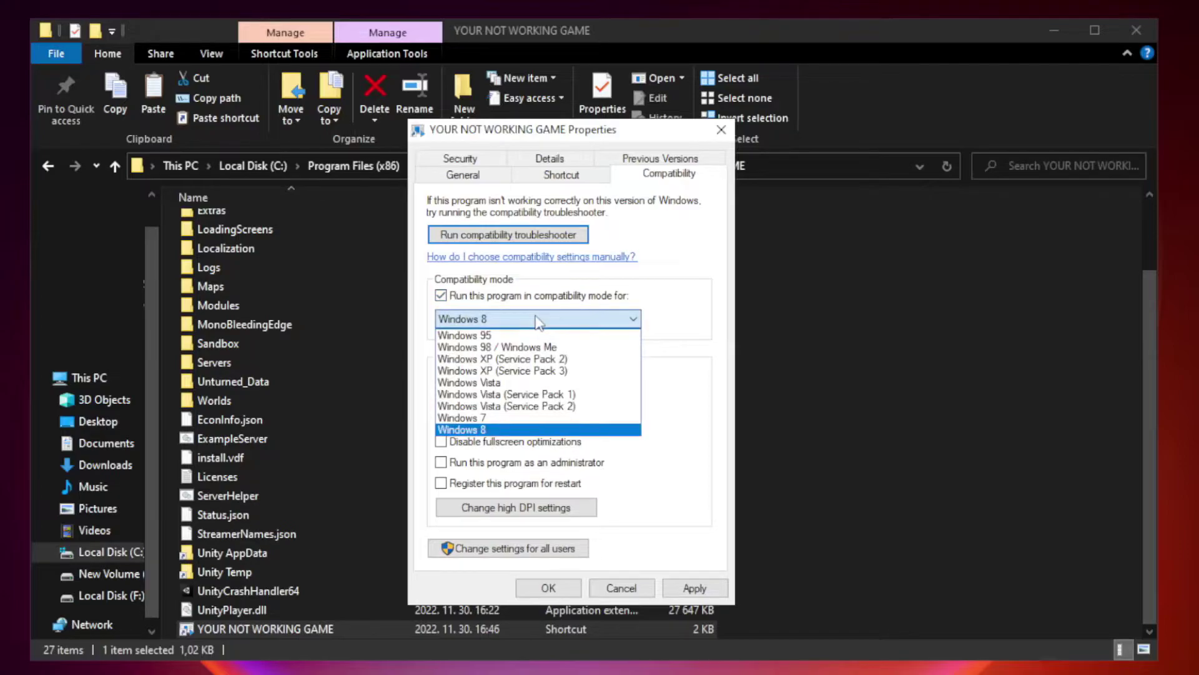
{"action": "left_click", "coordinate": [507, 430]}
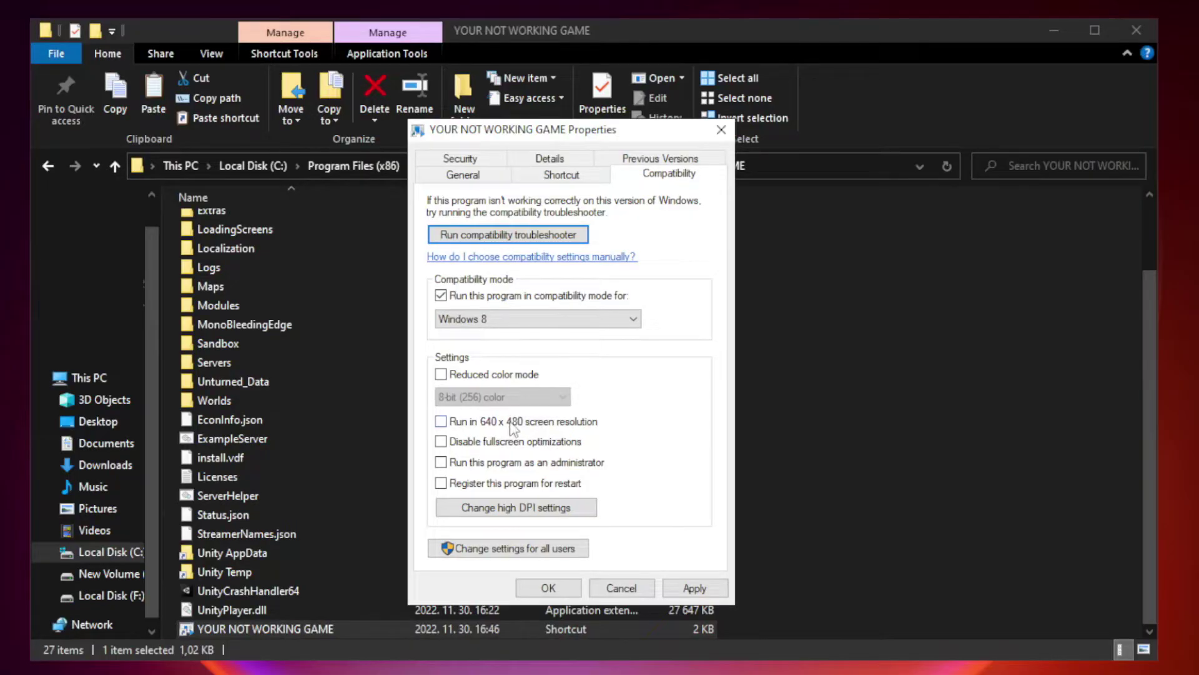
{"action": "left_click", "coordinate": [470, 444]}
{"action": "left_click", "coordinate": [472, 466]}
{"action": "left_click", "coordinate": [699, 590]}
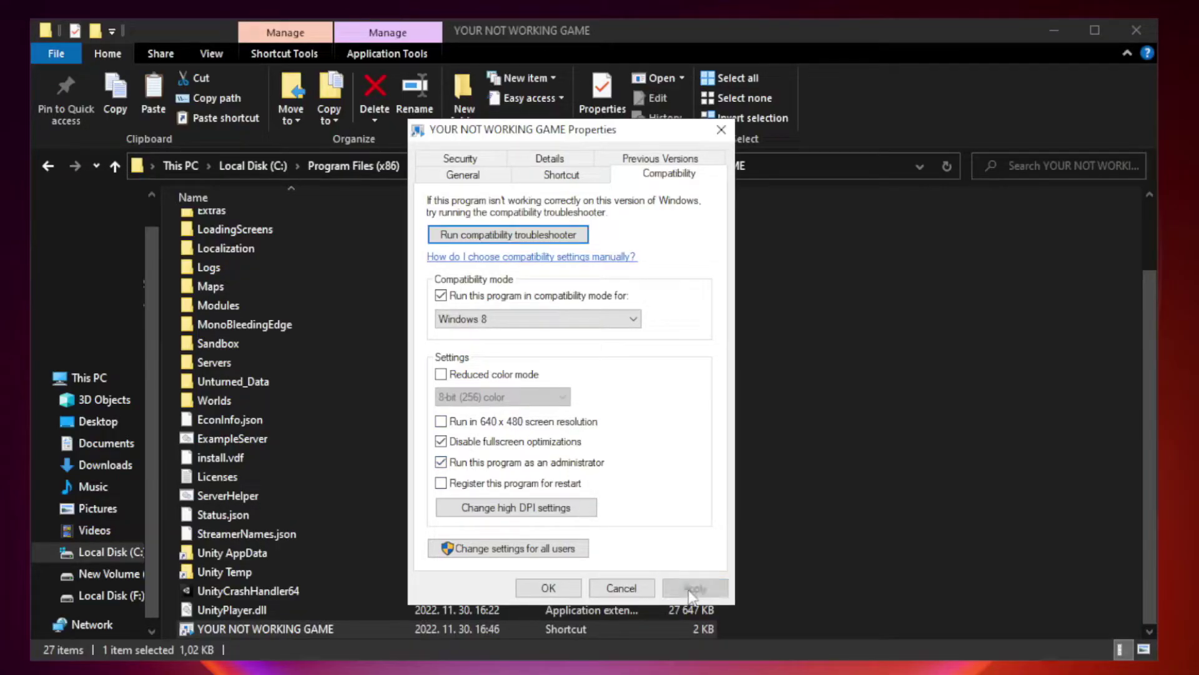
{"action": "left_click", "coordinate": [547, 589]}
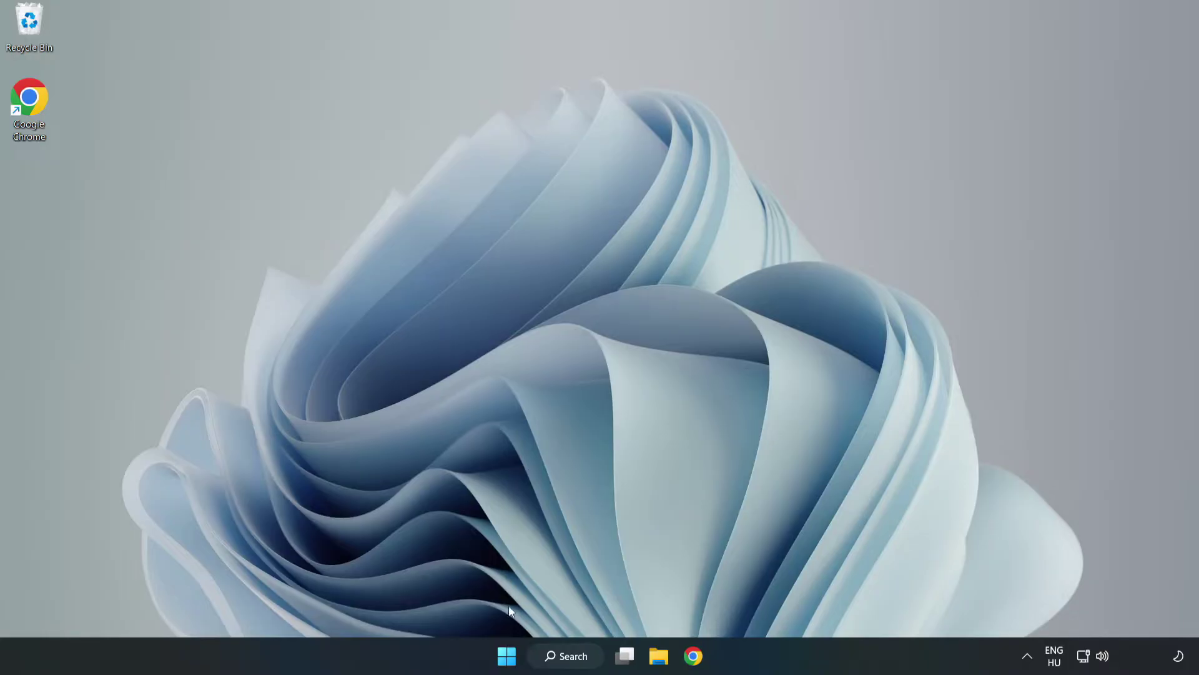
Step: Launch Task Manager from the Start menu and show the Startup apps list
{"action": "right_click", "coordinate": [508, 659]}
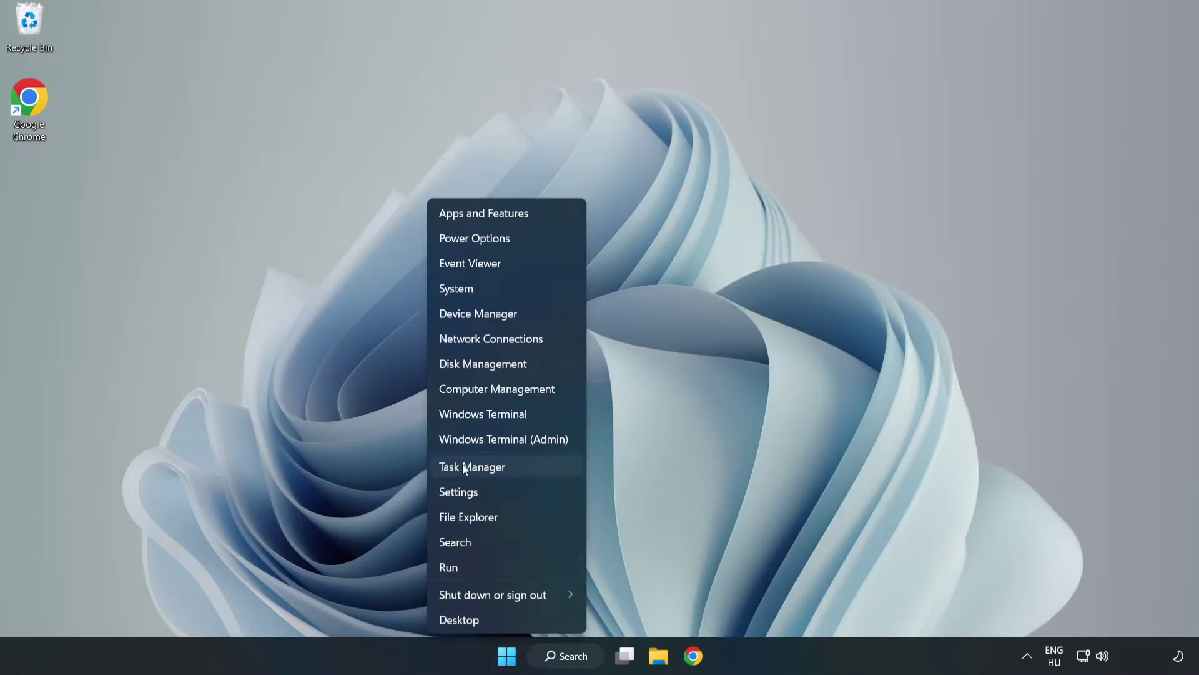
{"action": "left_click", "coordinate": [506, 469]}
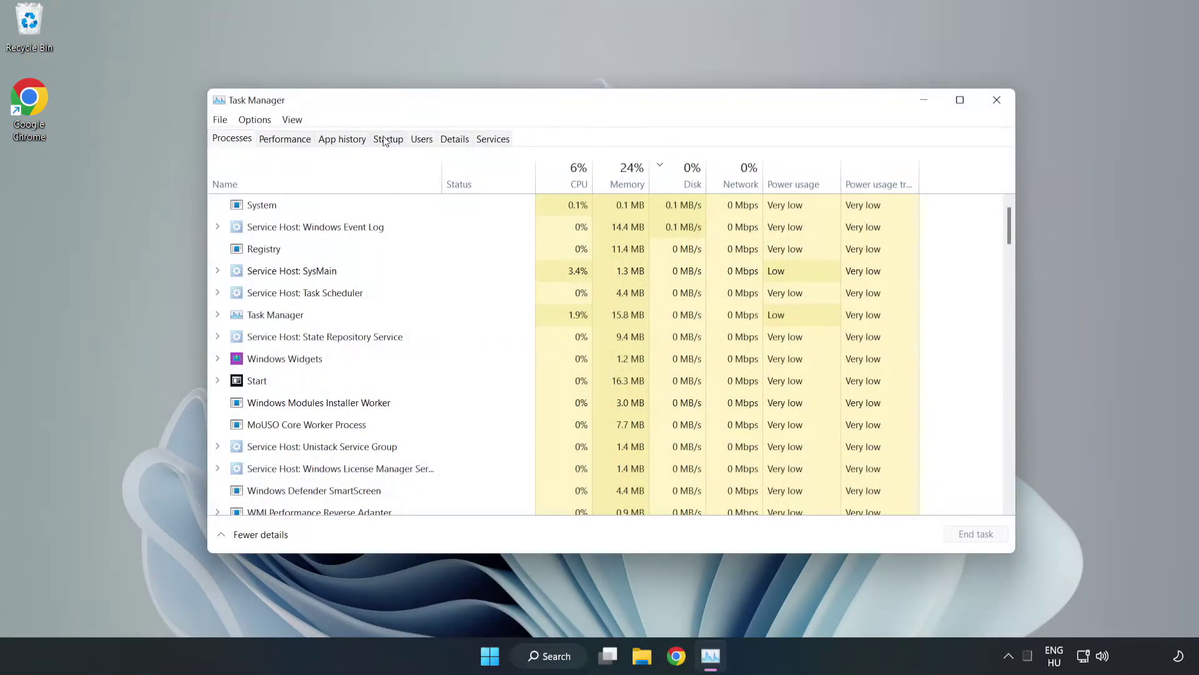
{"action": "left_click", "coordinate": [389, 140]}
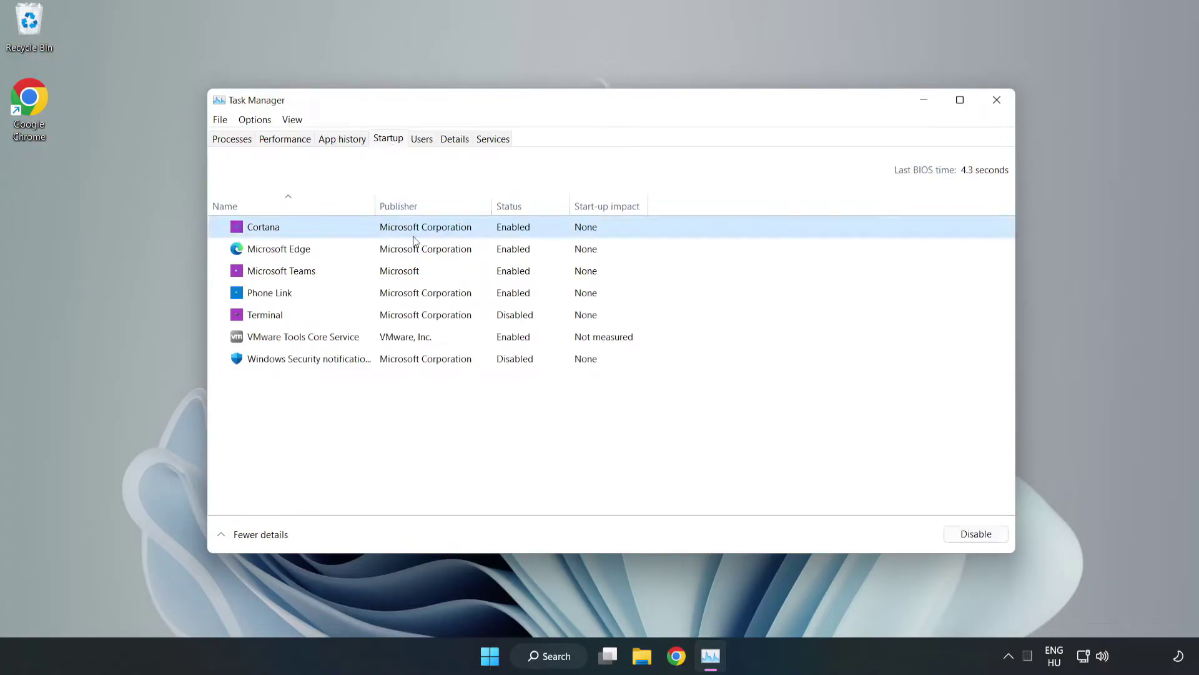
Step: Disable Cortana, Microsoft Edge, Microsoft Teams and Phone Link as startup apps
{"action": "left_click", "coordinate": [970, 534]}
{"action": "left_click", "coordinate": [518, 248]}
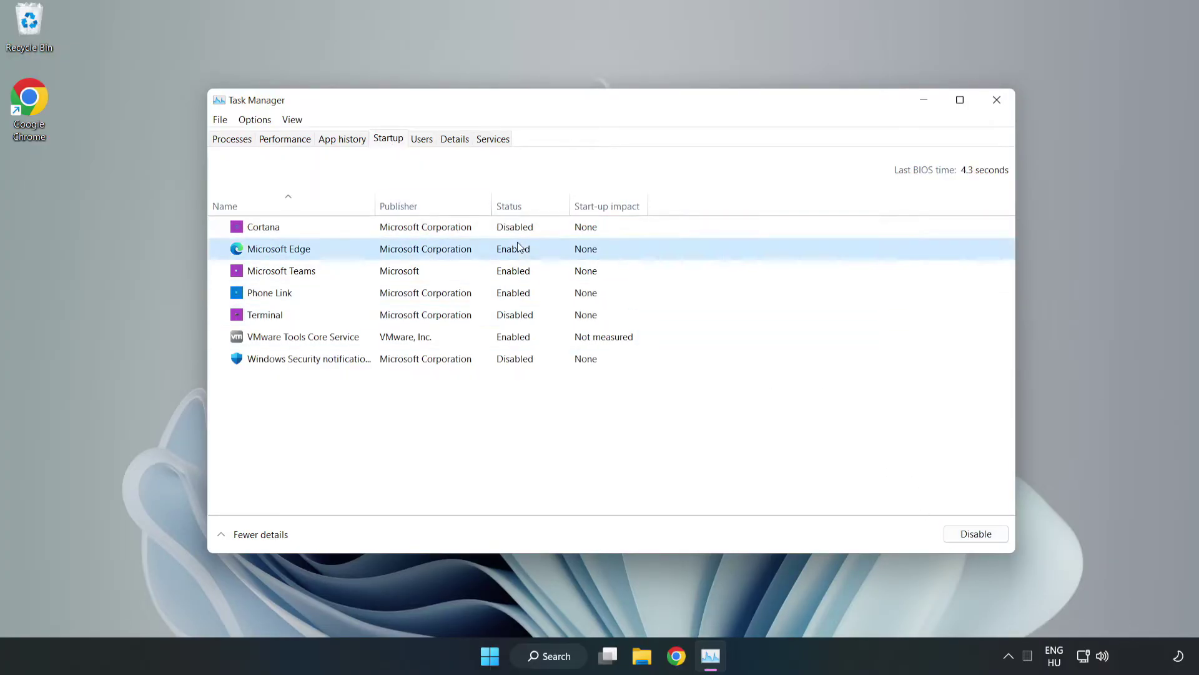
{"action": "left_click", "coordinate": [973, 534]}
{"action": "left_click", "coordinate": [475, 272]}
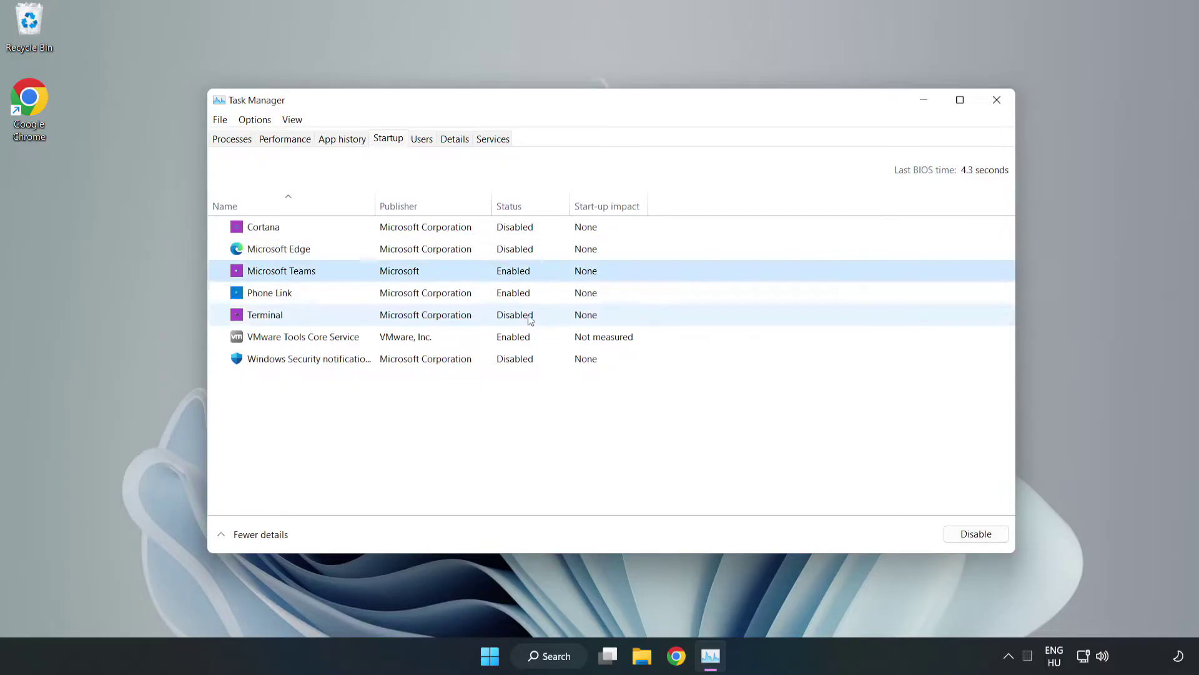
{"action": "left_click", "coordinate": [972, 536]}
{"action": "left_click", "coordinate": [400, 296]}
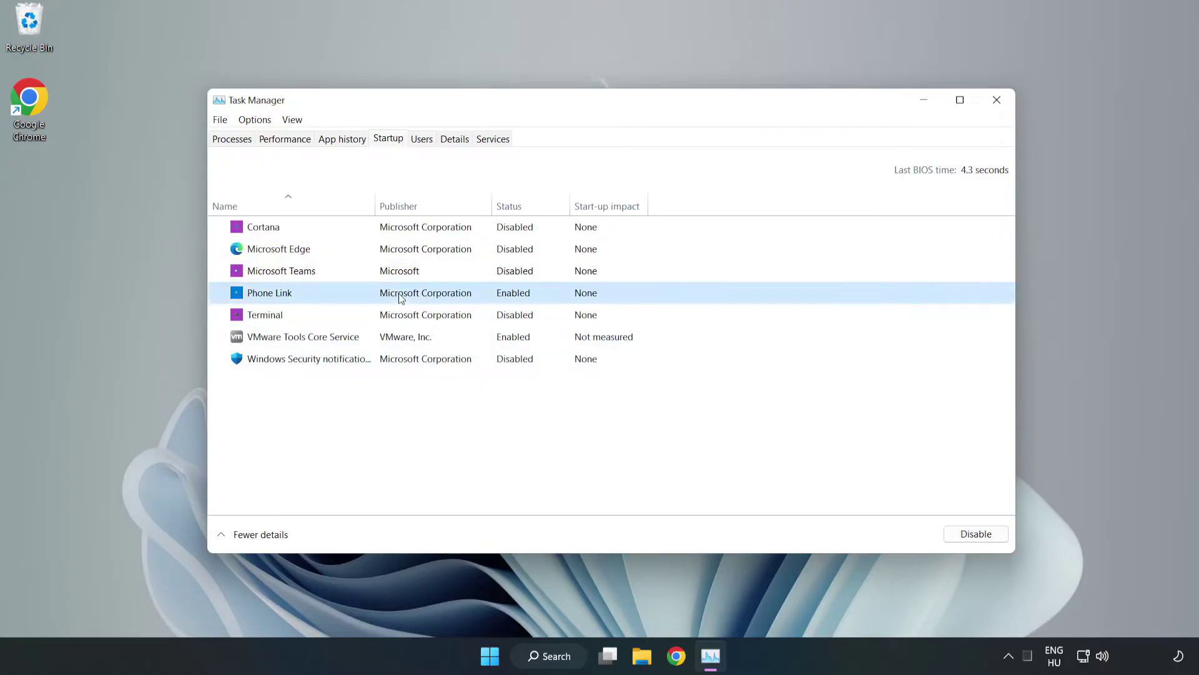
{"action": "left_click", "coordinate": [998, 540]}
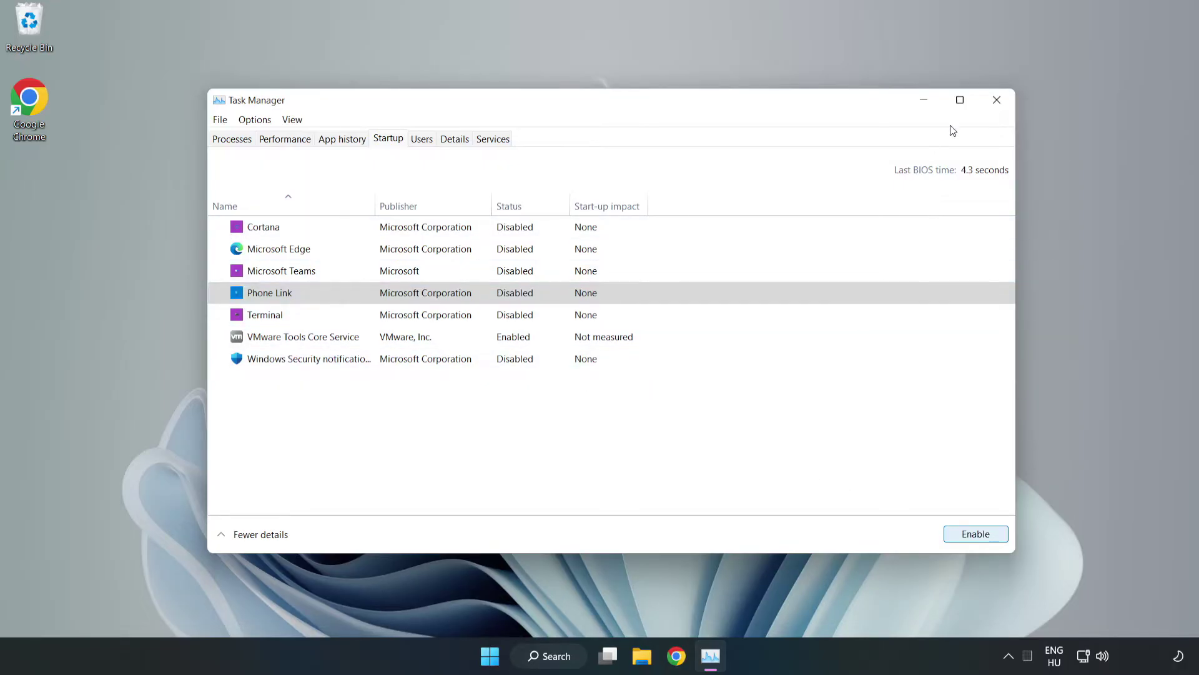
Step: Close Task Manager and launch Command Prompt as administrator
{"action": "left_click", "coordinate": [998, 101]}
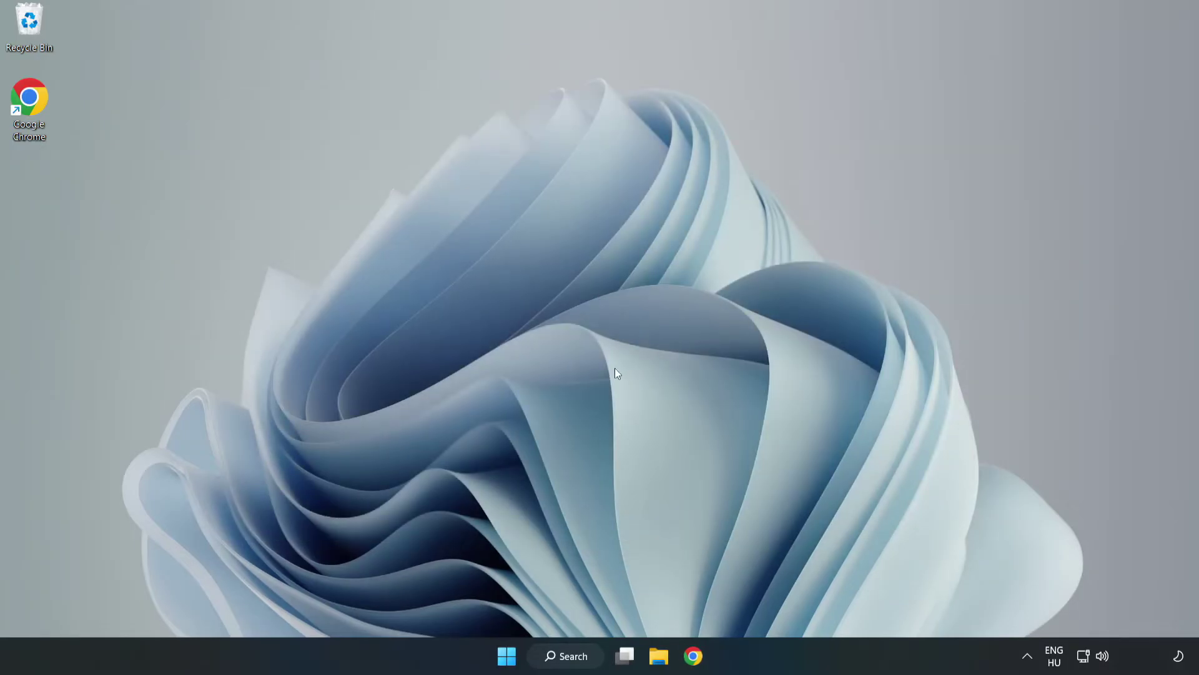
{"action": "left_click", "coordinate": [581, 651]}
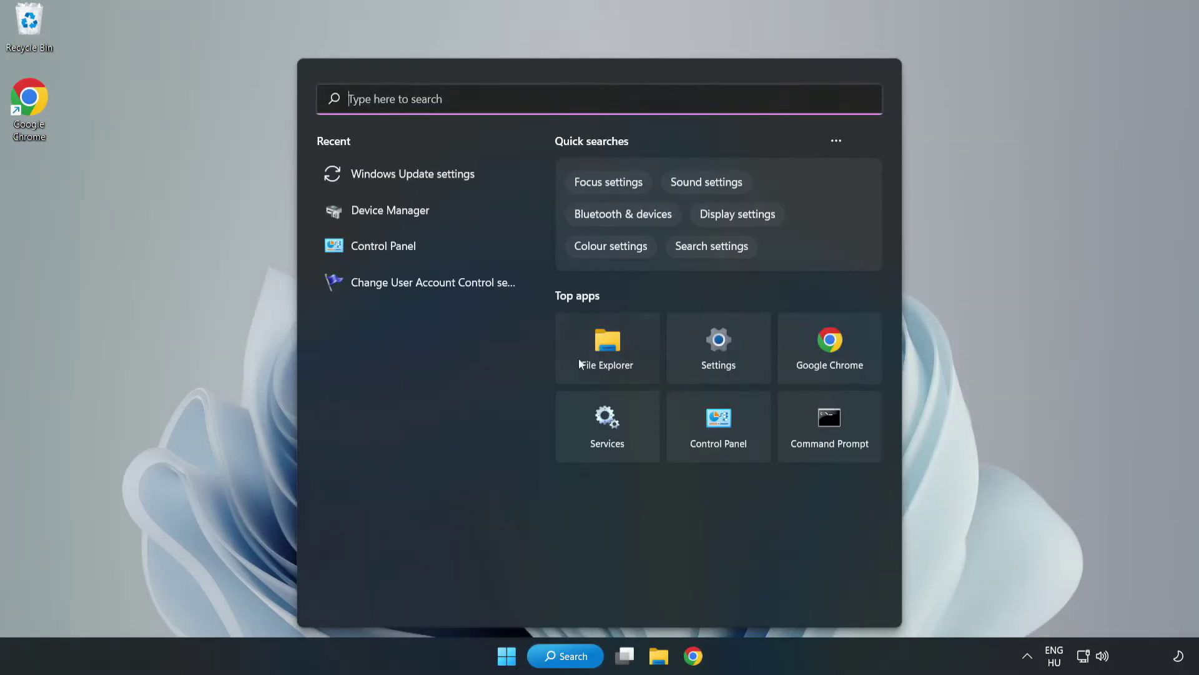
{"action": "type", "text": "cmd"}
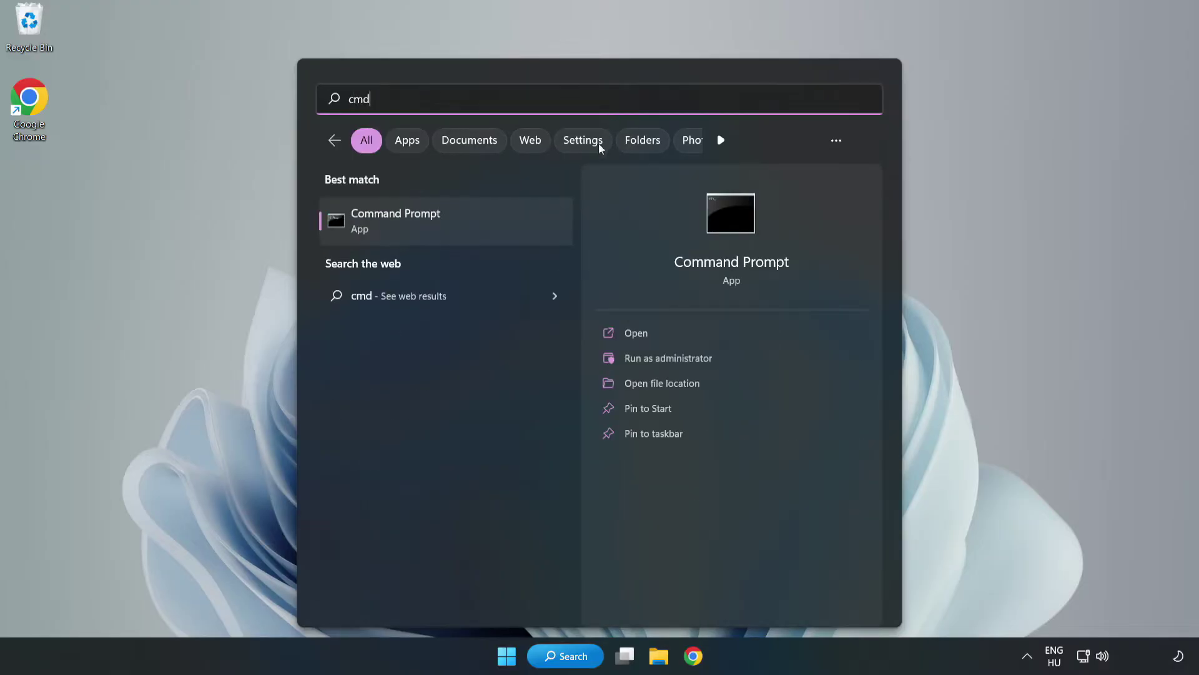
{"action": "right_click", "coordinate": [470, 221]}
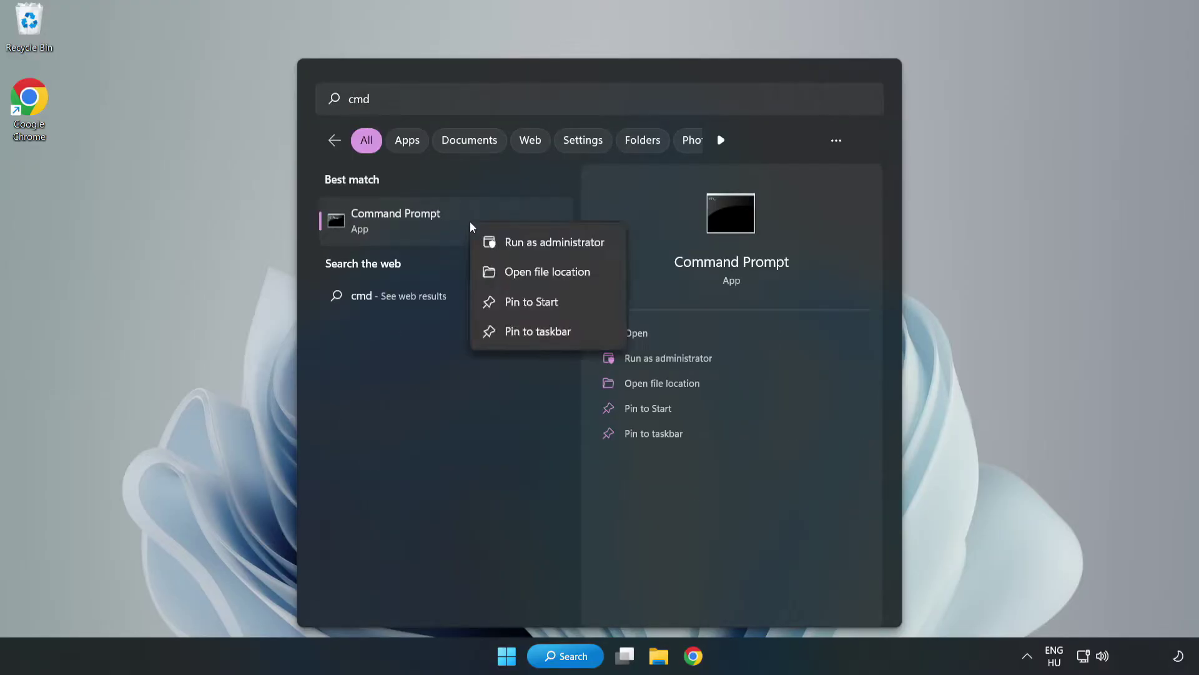
{"action": "left_click", "coordinate": [518, 244]}
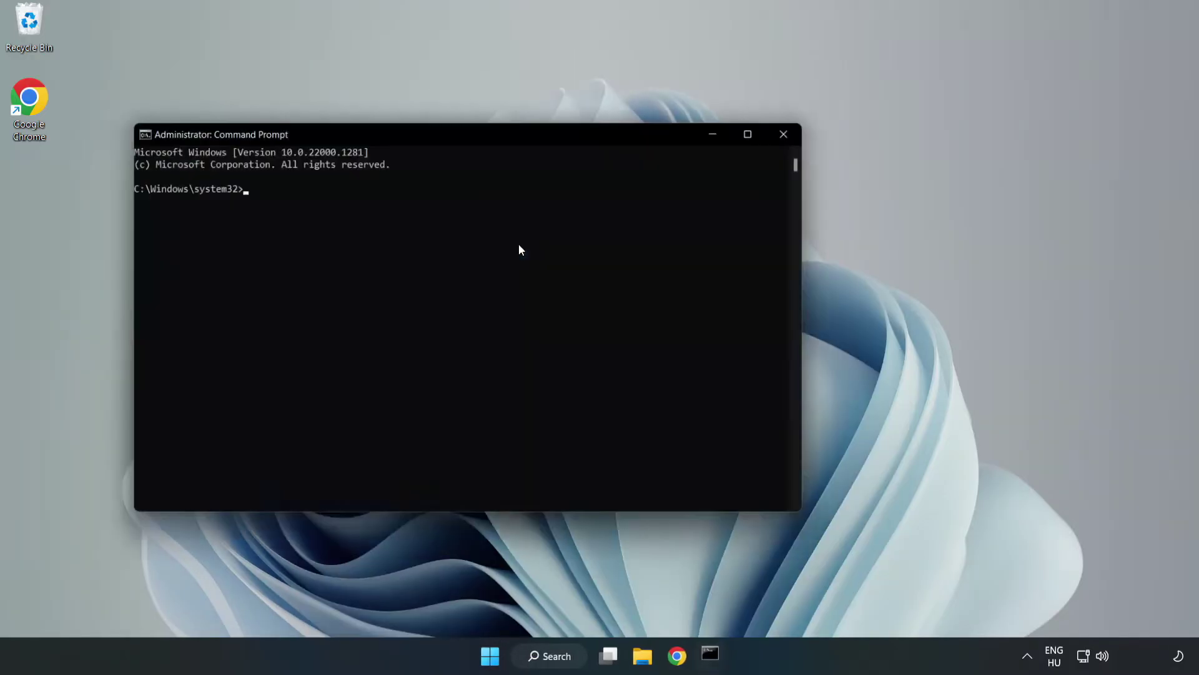
Step: Run sfc /scannow, confirm no integrity violations are found, then close Command Prompt
{"action": "left_click_drag", "start_coordinate": [478, 133], "coordinate": [610, 137]}
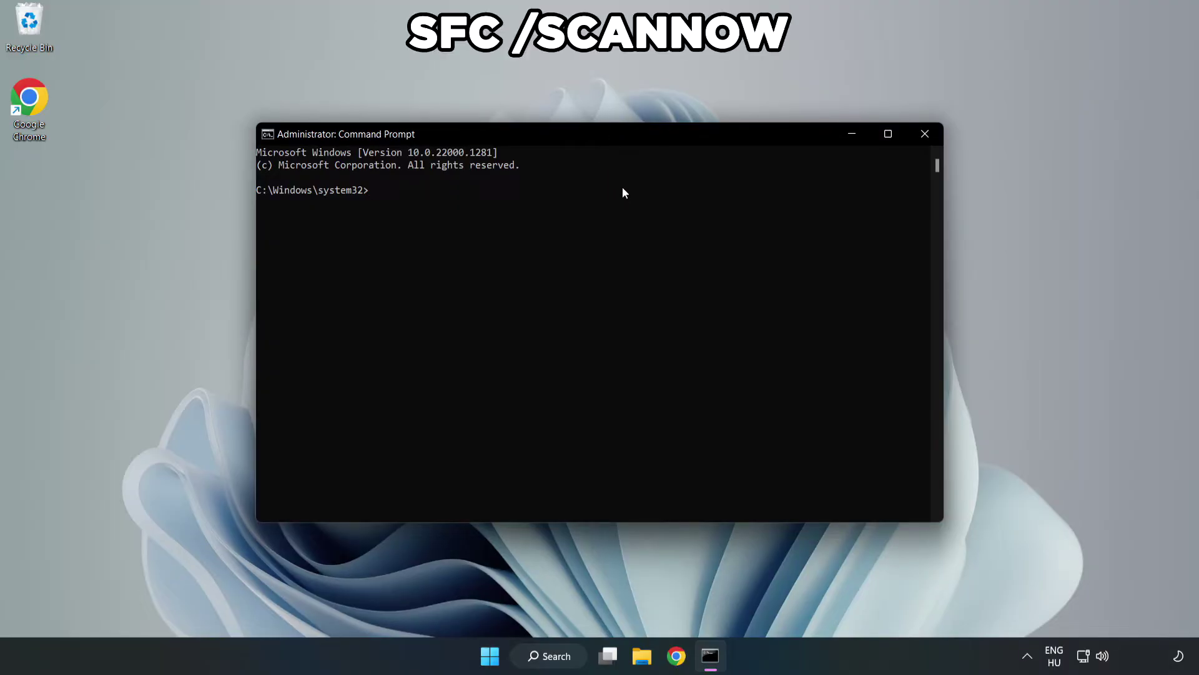
{"action": "type", "text": "sfc /scannow"}
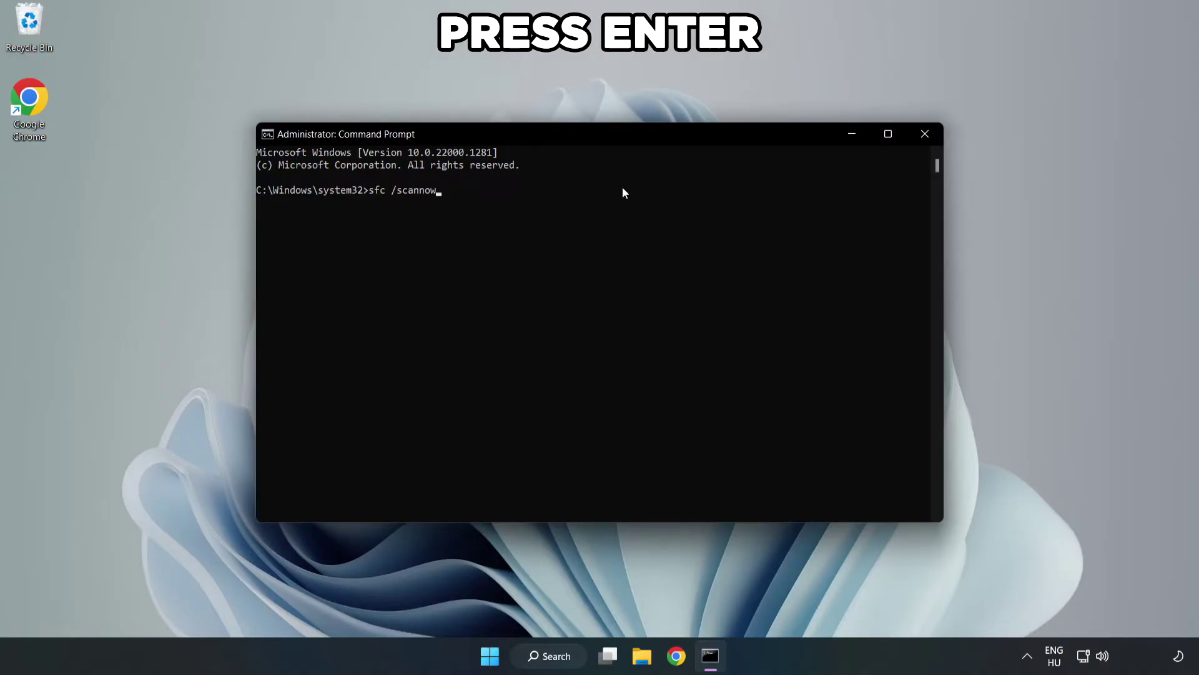
{"action": "key", "text": "Return"}
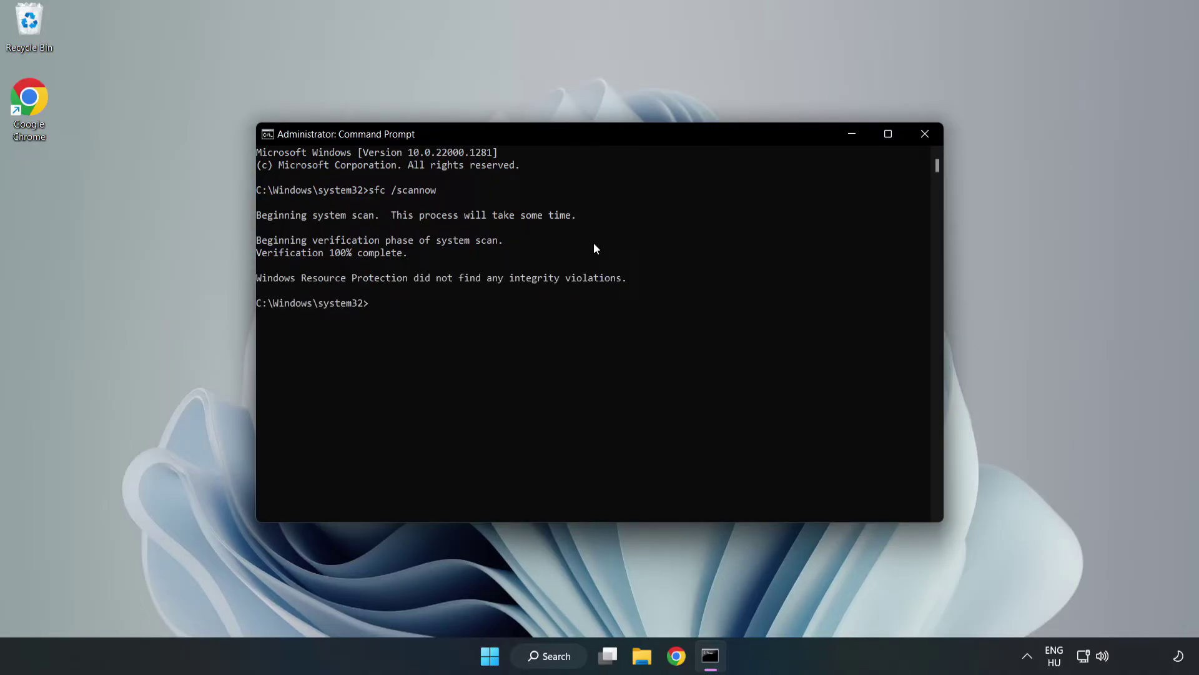
{"action": "left_click", "coordinate": [924, 143]}
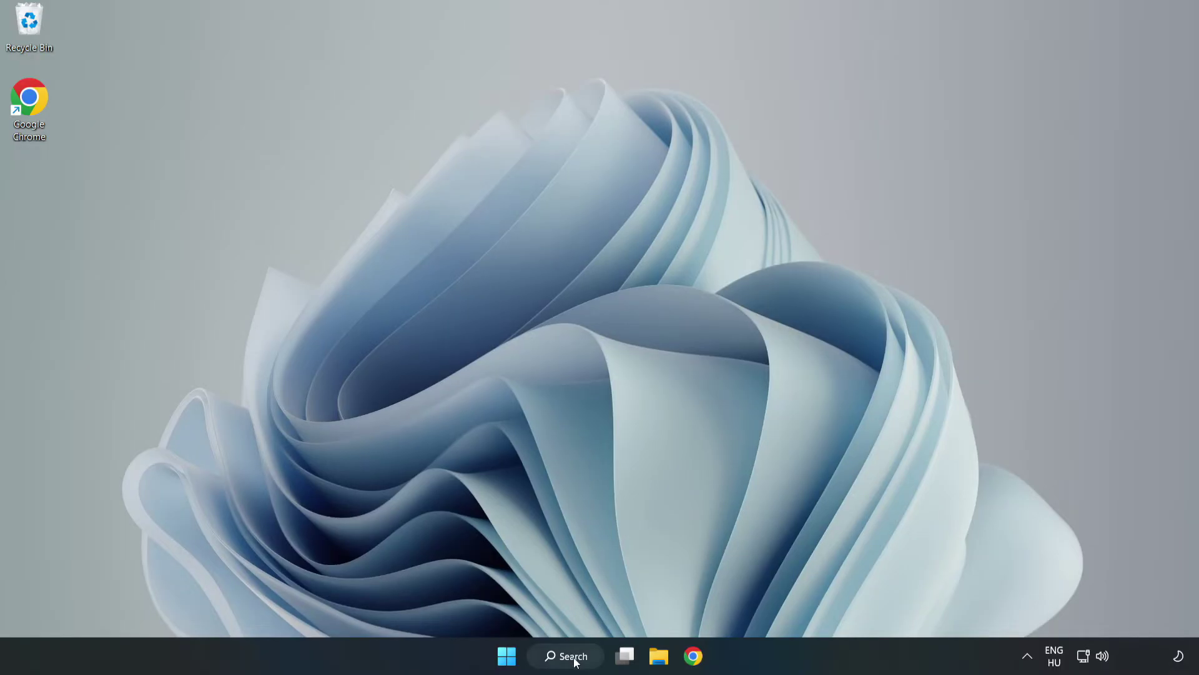
Step: Launch Windows Security and open the Virus & threat protection settings, scrolled down to exclusions
{"action": "left_click", "coordinate": [569, 661]}
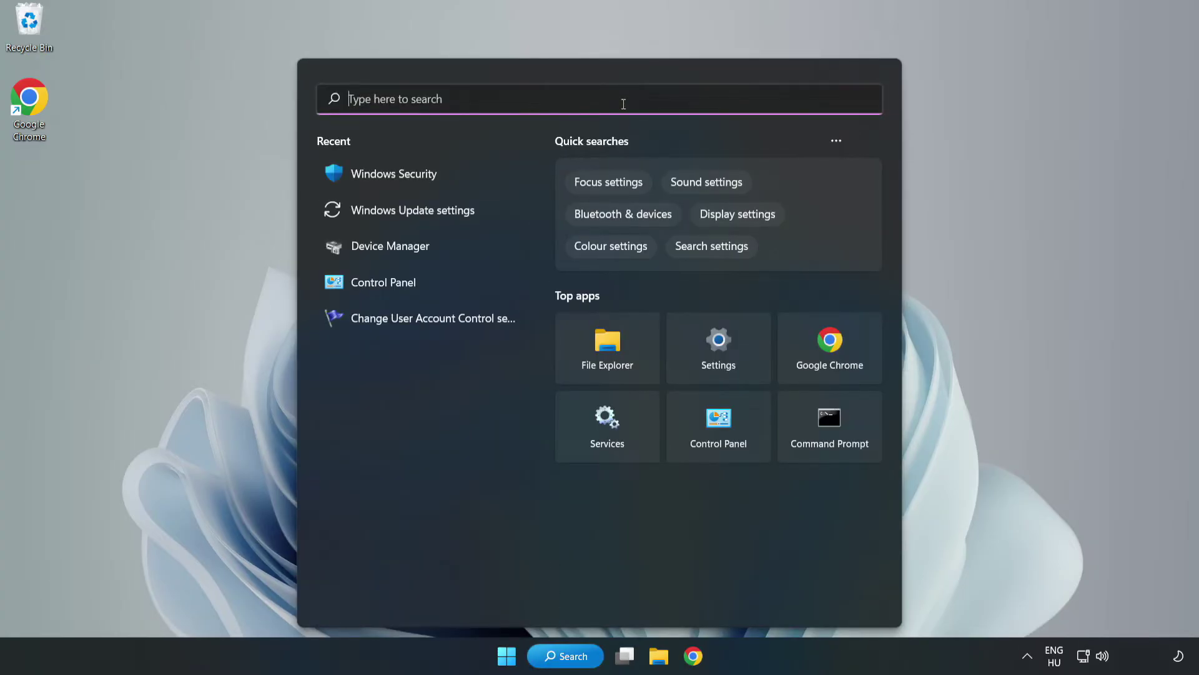
{"action": "type", "text": "secu"}
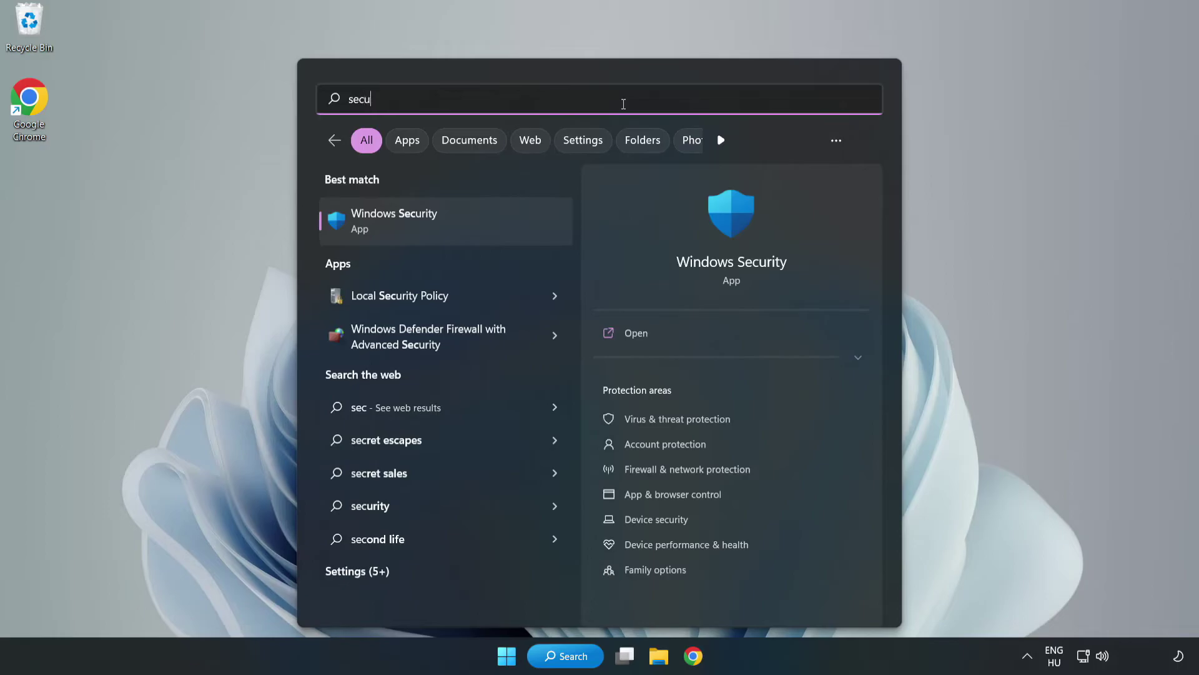
{"action": "type", "text": "rity"}
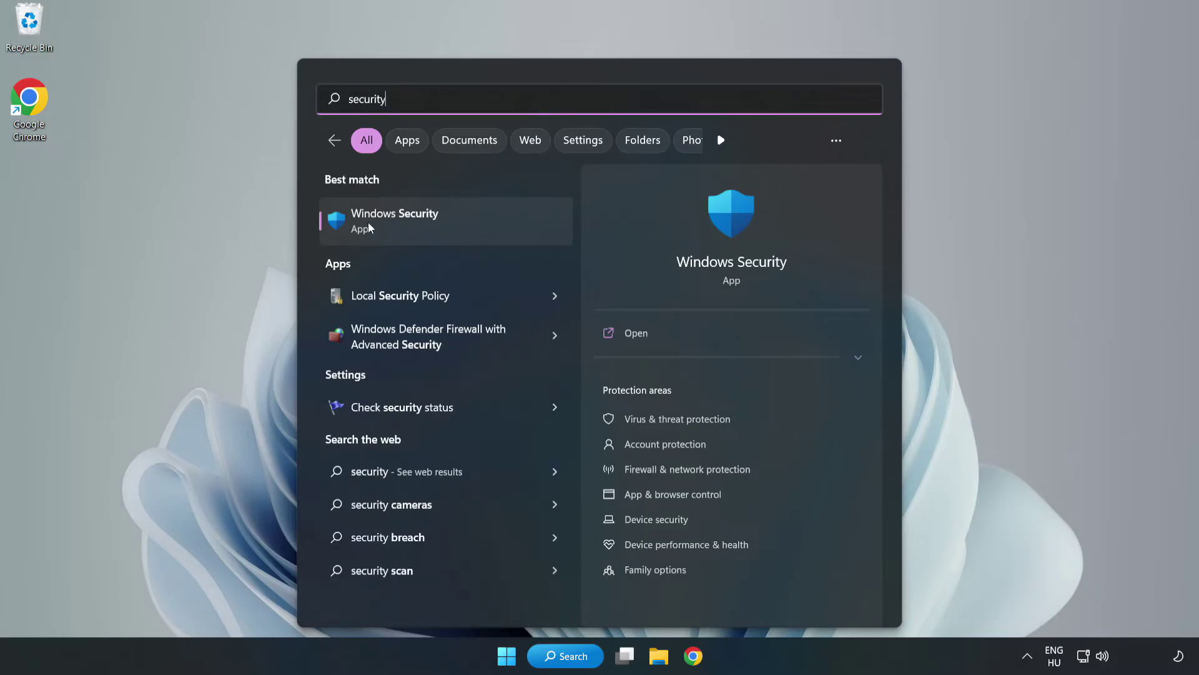
{"action": "left_click", "coordinate": [436, 231]}
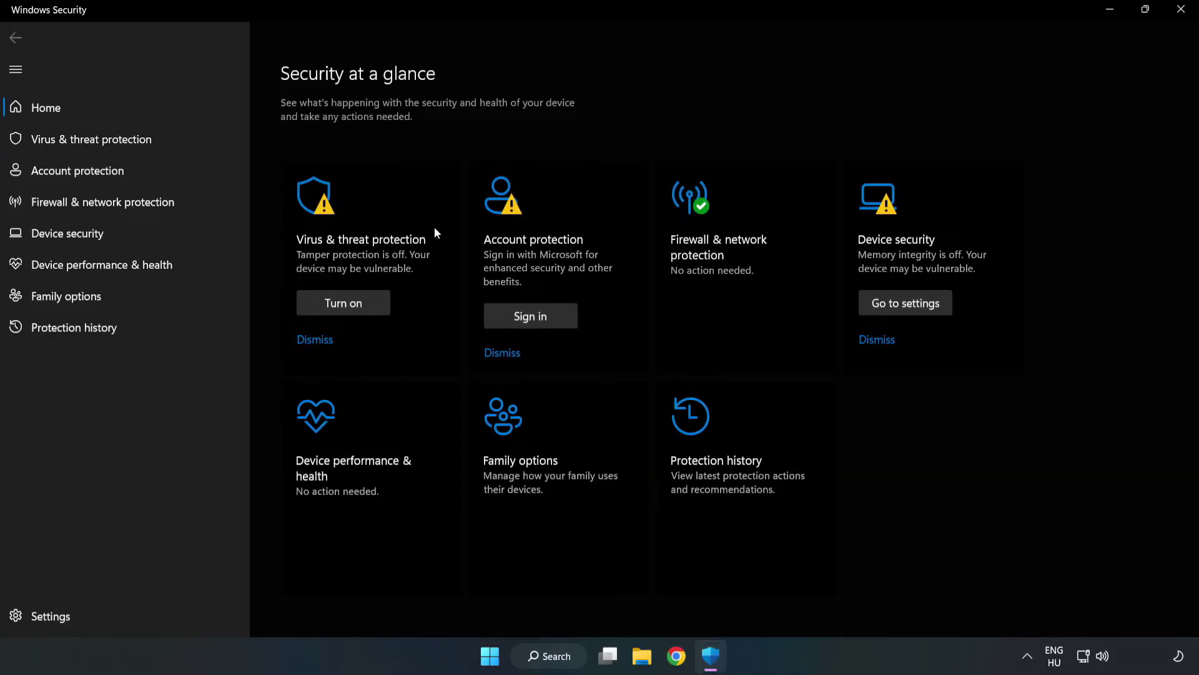
{"action": "left_click", "coordinate": [77, 144]}
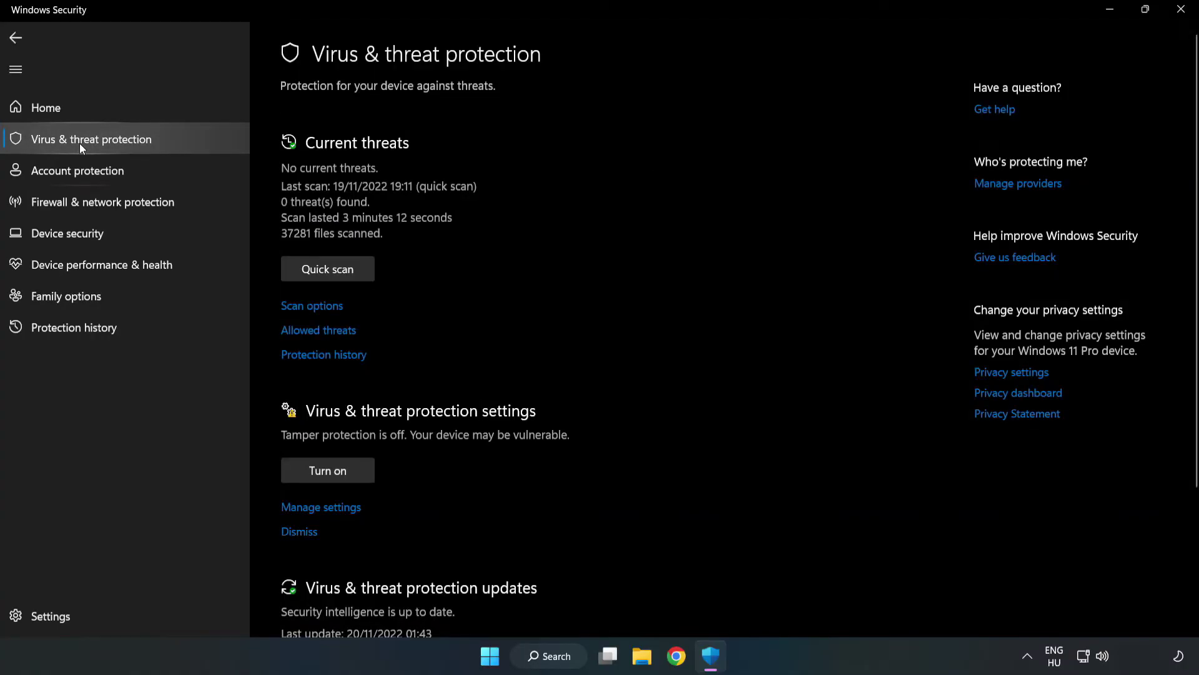
{"action": "scroll", "coordinate": [626, 246], "scroll_direction": "down", "scroll_amount": 3}
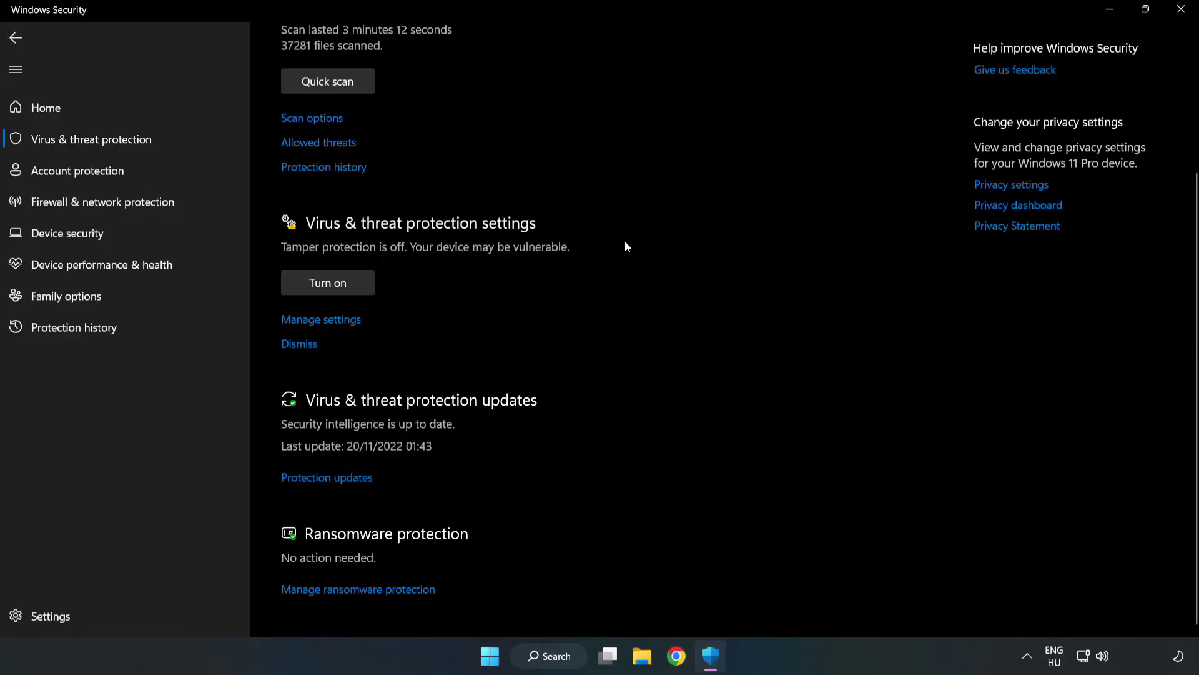
{"action": "left_click", "coordinate": [328, 325]}
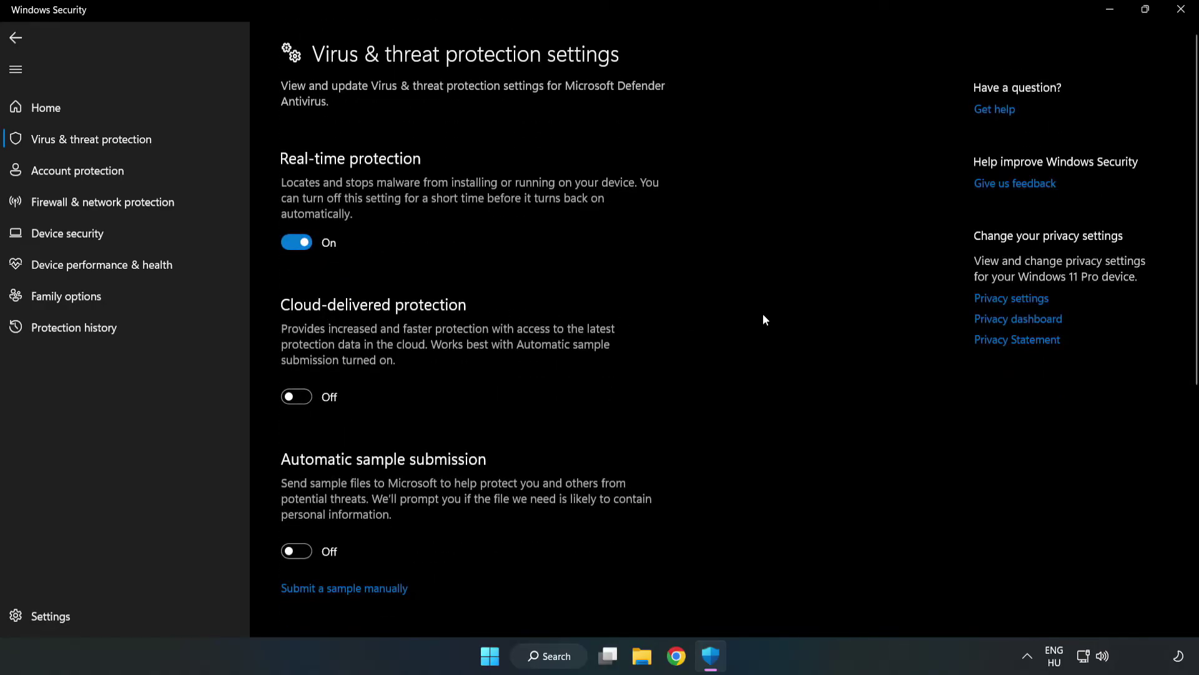
{"action": "scroll", "coordinate": [765, 319], "scroll_direction": "down", "scroll_amount": 6}
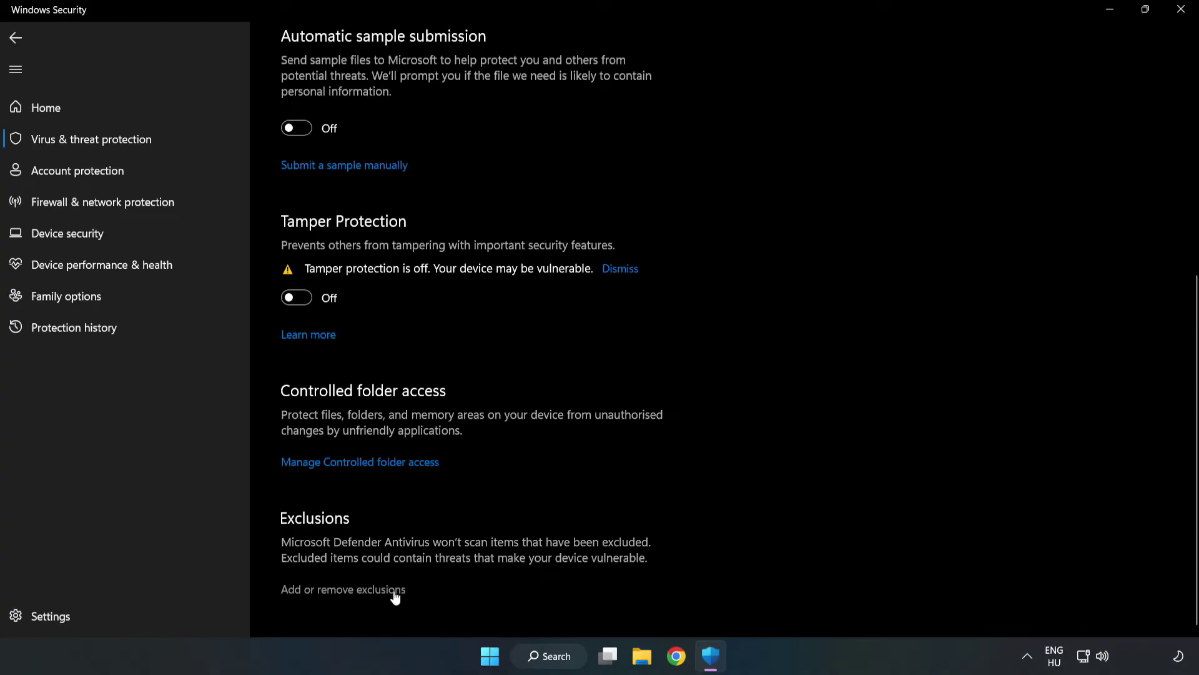
Step: Add a file exclusion for the shortcut in C:\Program Files (x86)\NOT WORKING APP
{"action": "left_click", "coordinate": [355, 590]}
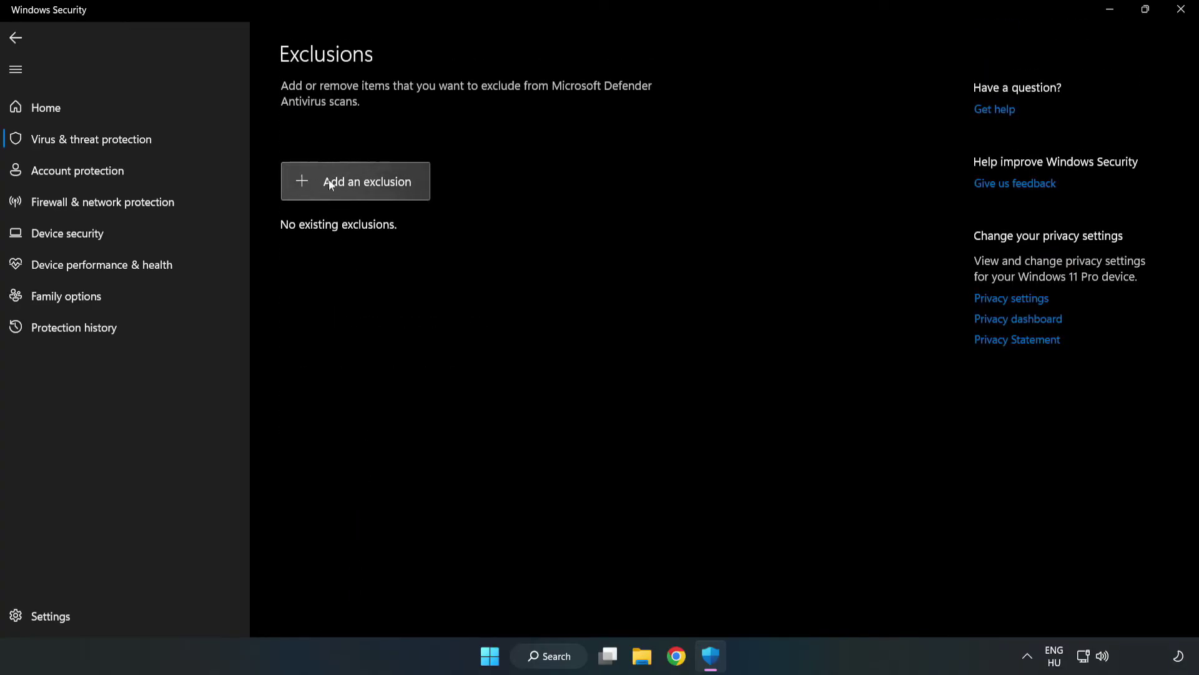
{"action": "left_click", "coordinate": [367, 187]}
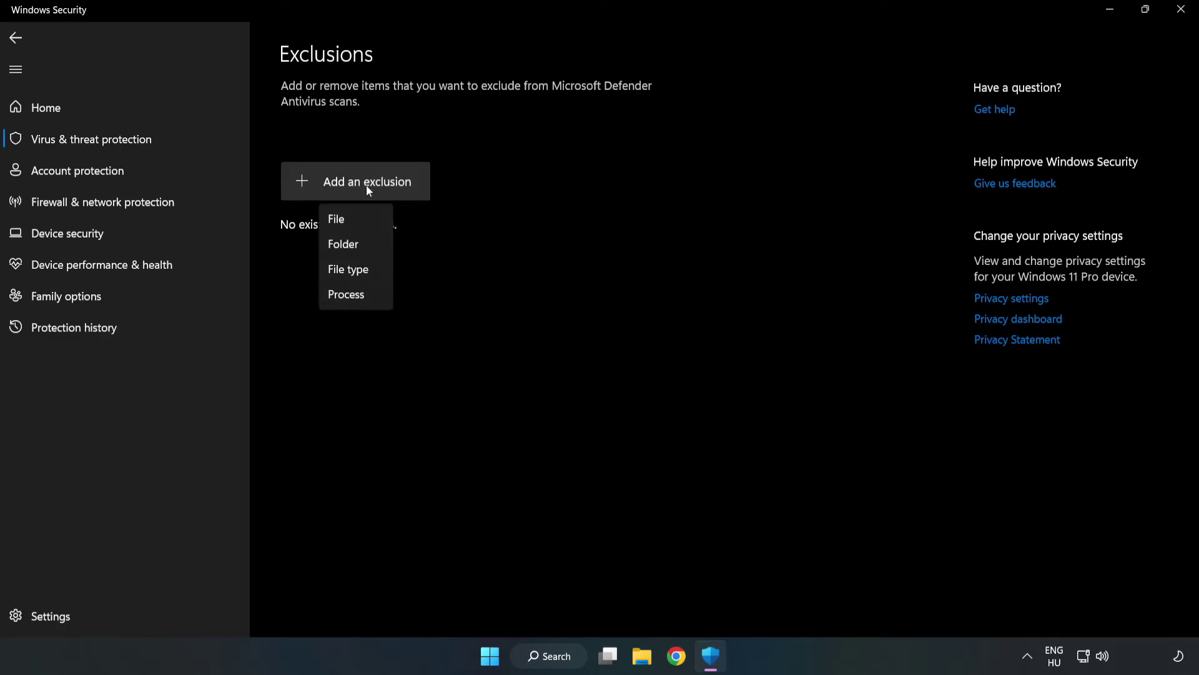
{"action": "left_click", "coordinate": [342, 222]}
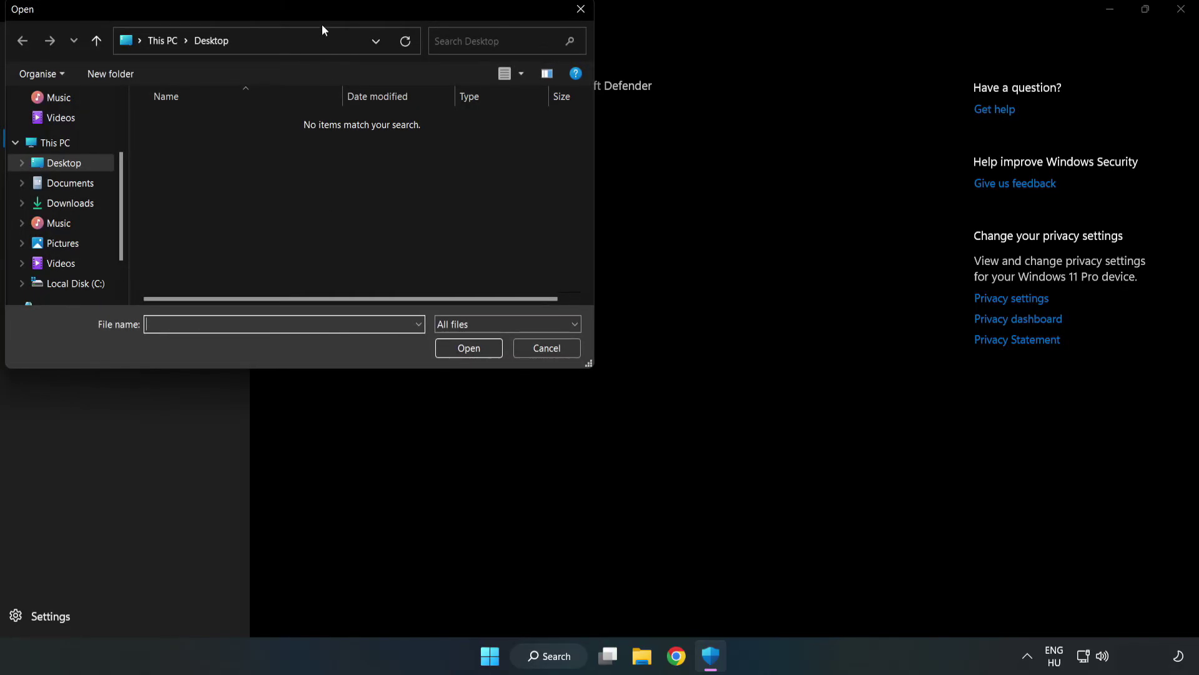
{"action": "left_click_drag", "start_coordinate": [322, 24], "coordinate": [552, 134]}
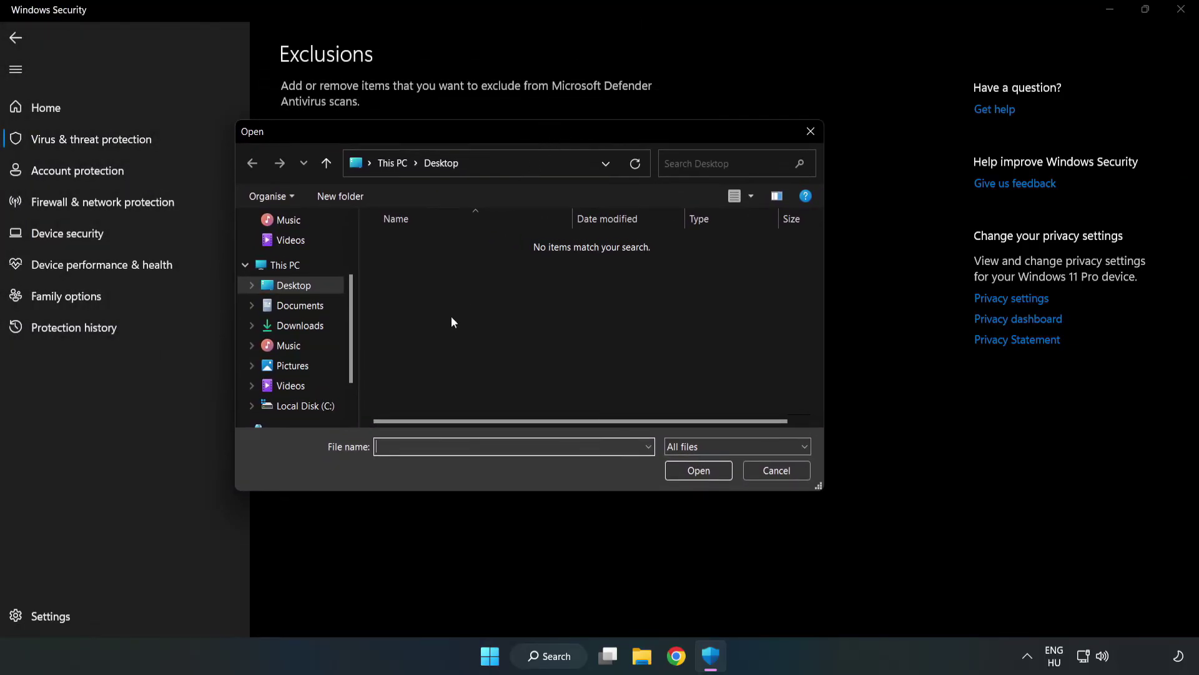
{"action": "left_click", "coordinate": [309, 406]}
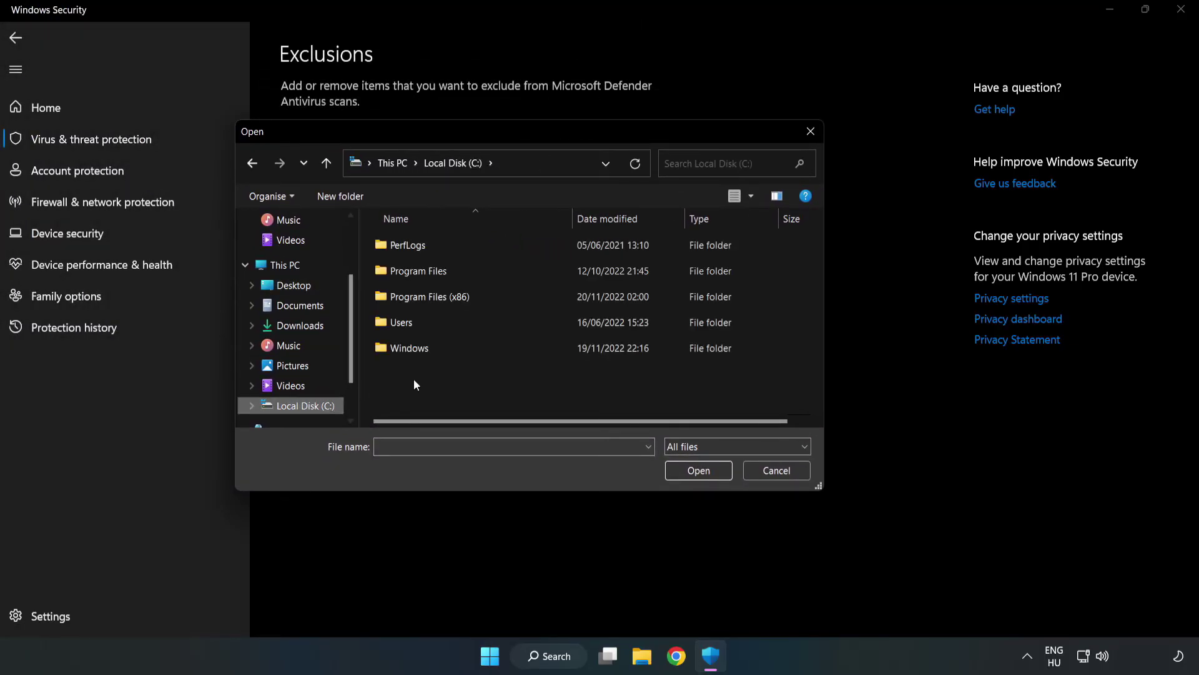
{"action": "double_click", "coordinate": [471, 298]}
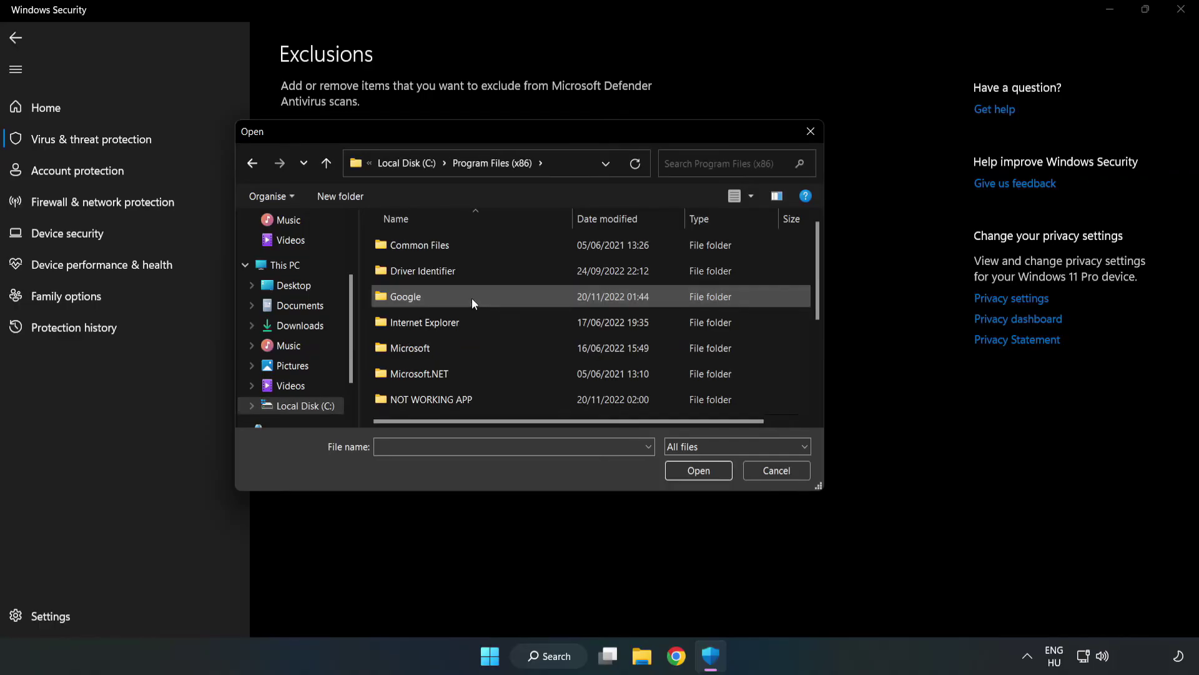
{"action": "double_click", "coordinate": [472, 398]}
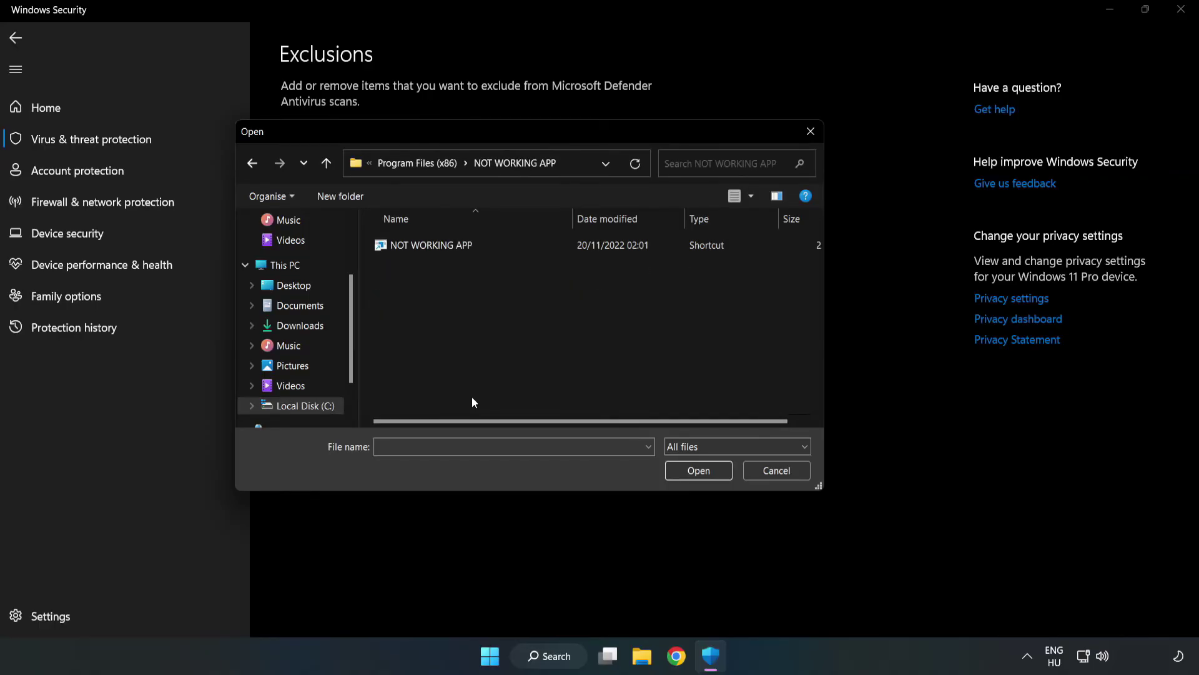
{"action": "left_click", "coordinate": [422, 245]}
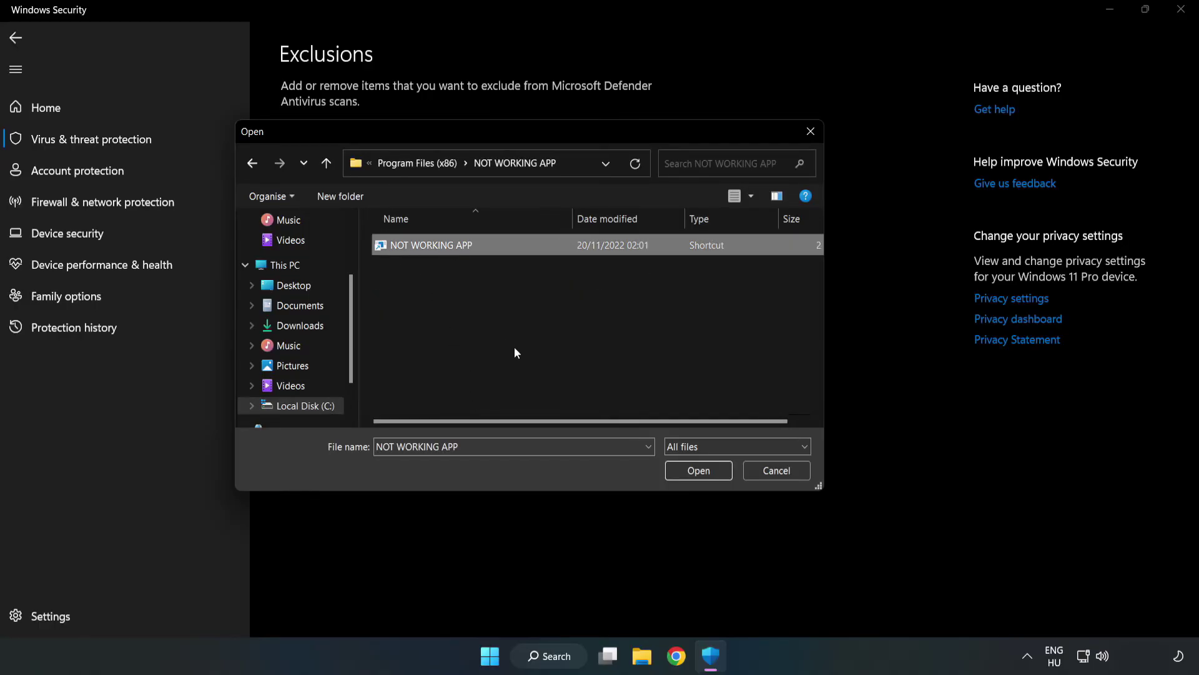
{"action": "left_click", "coordinate": [699, 471]}
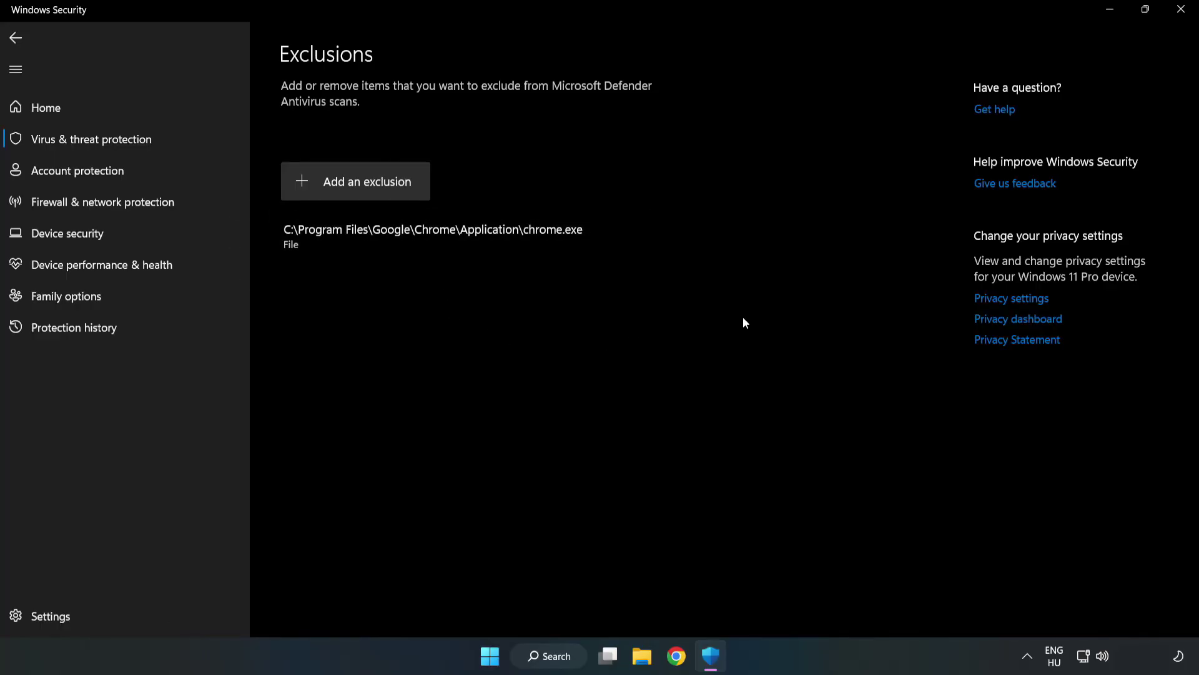
Step: Close Windows Security and show the Start menu's power options to restart
{"action": "left_click", "coordinate": [1180, 15]}
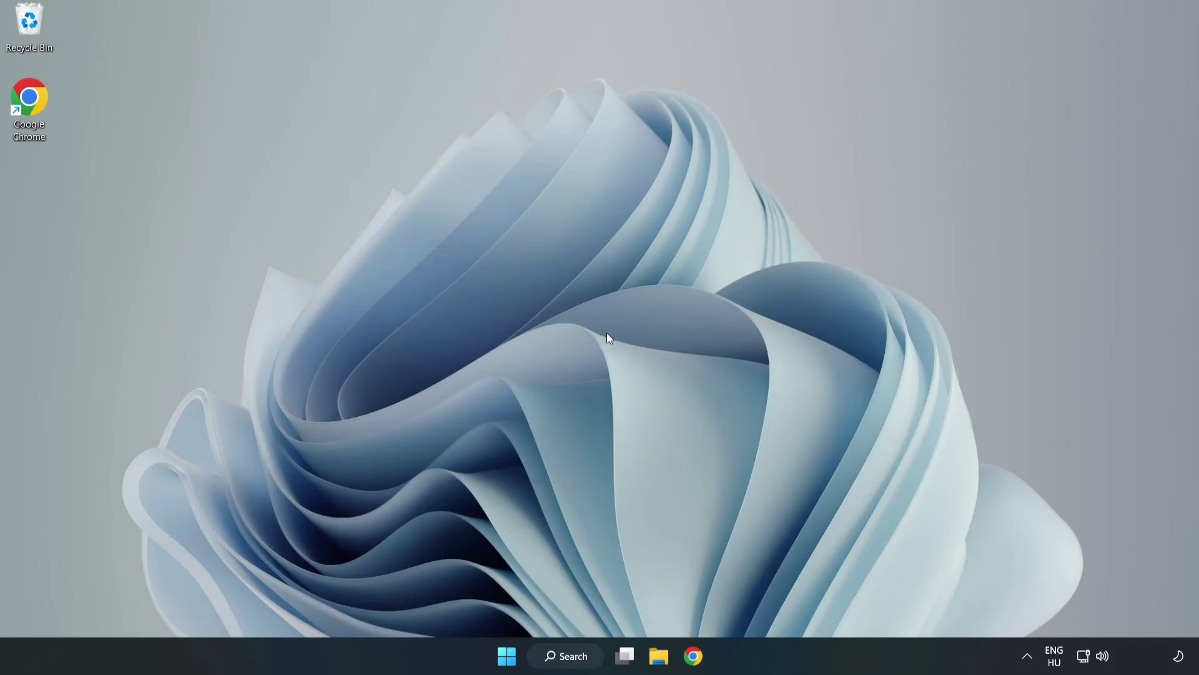
{"action": "left_click", "coordinate": [507, 655]}
{"action": "left_click", "coordinate": [793, 602]}
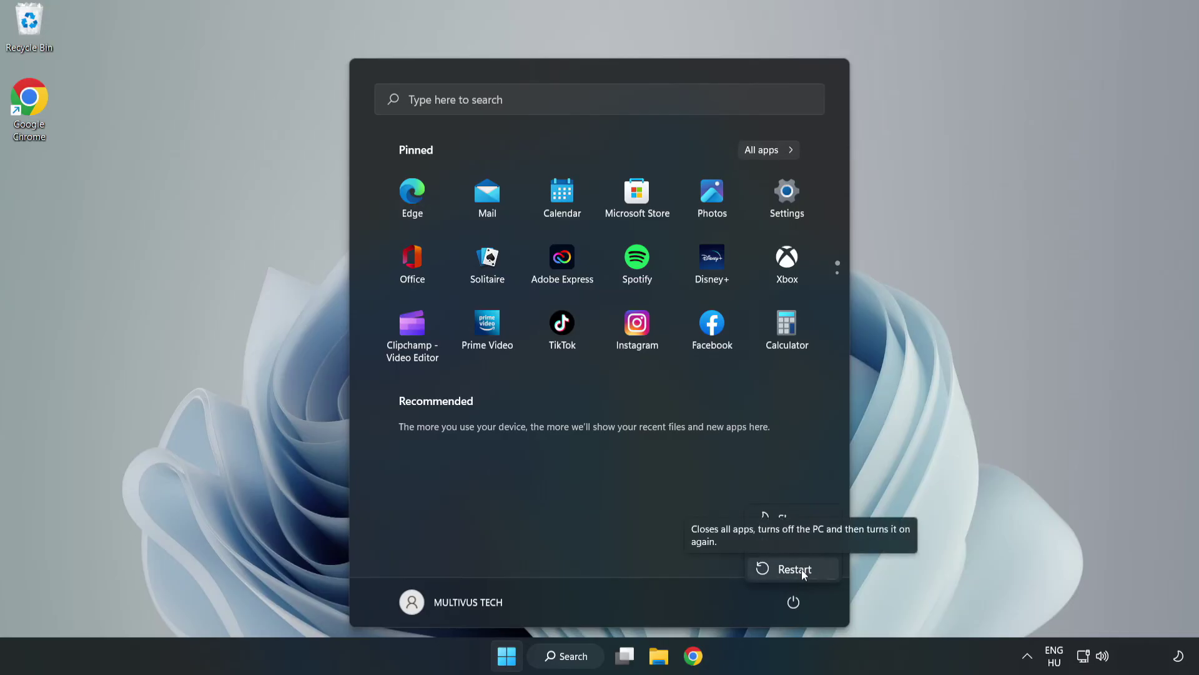